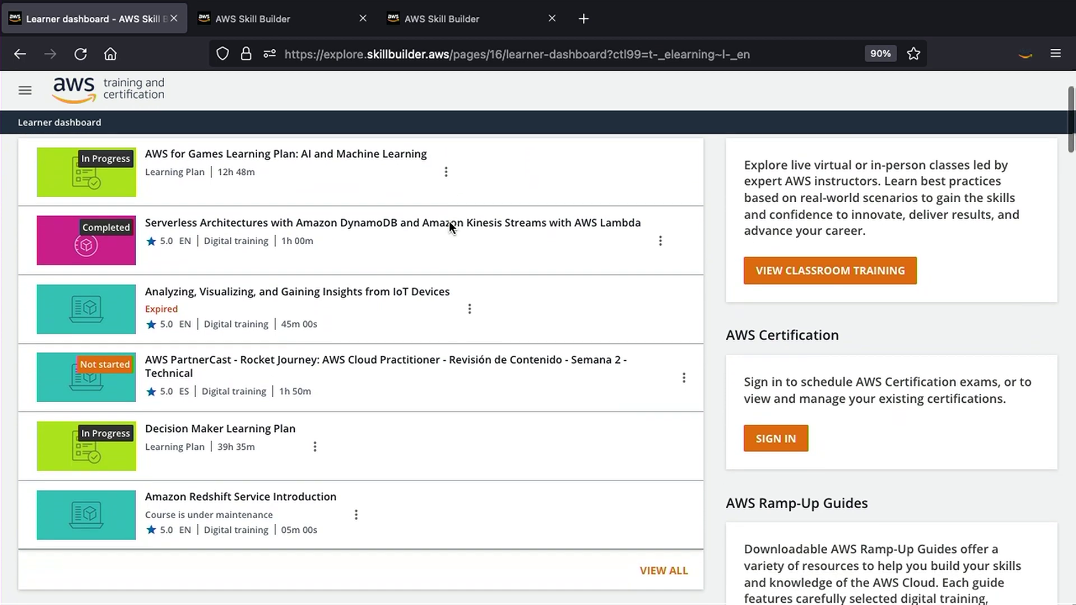
scroll(449, 225, "down", 1)
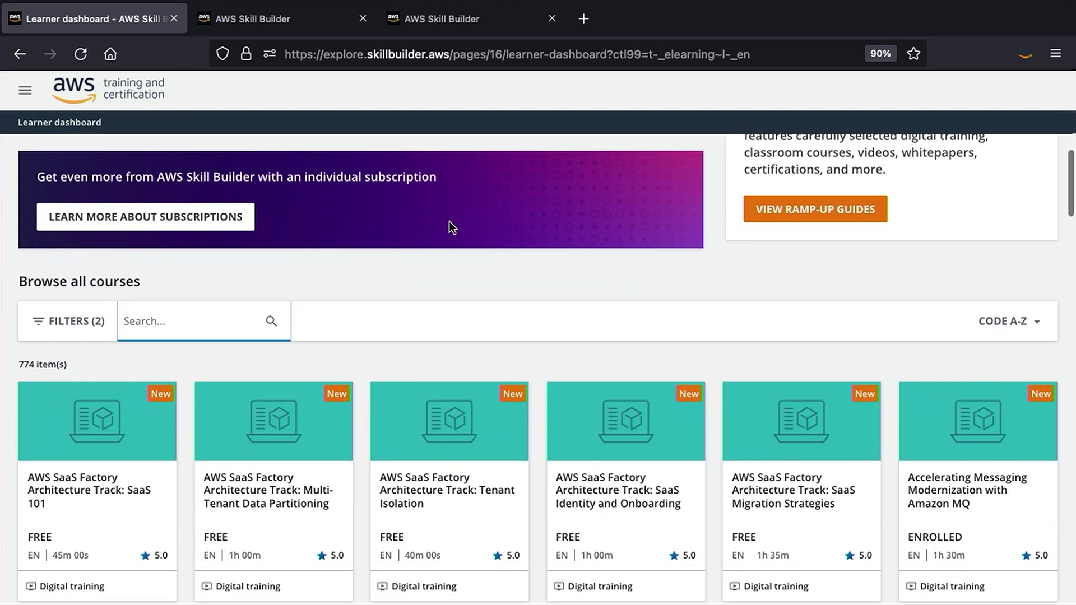
scroll(449, 225, "down", 2)
scroll(449, 225, "down", 1)
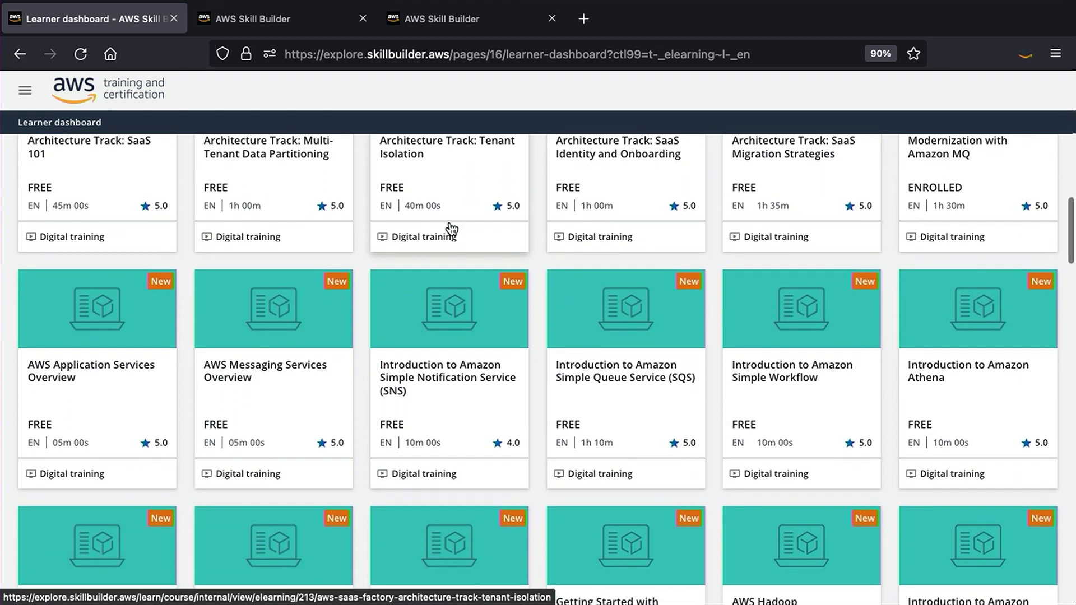
scroll(452, 228, "down", 3)
scroll(451, 228, "down", 2)
scroll(452, 227, "down", 2)
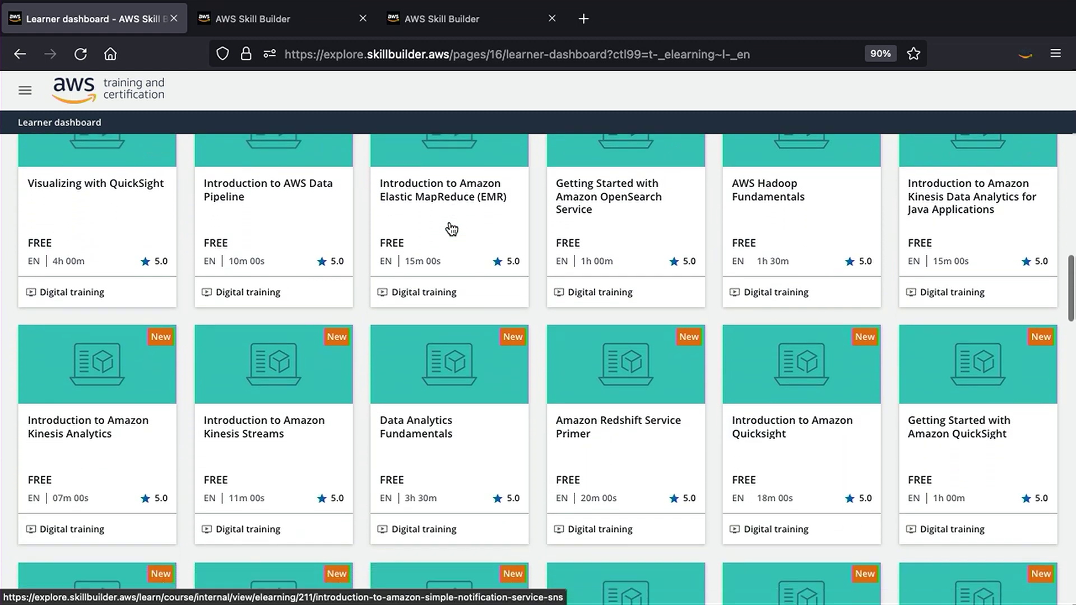
scroll(452, 227, "down", 2)
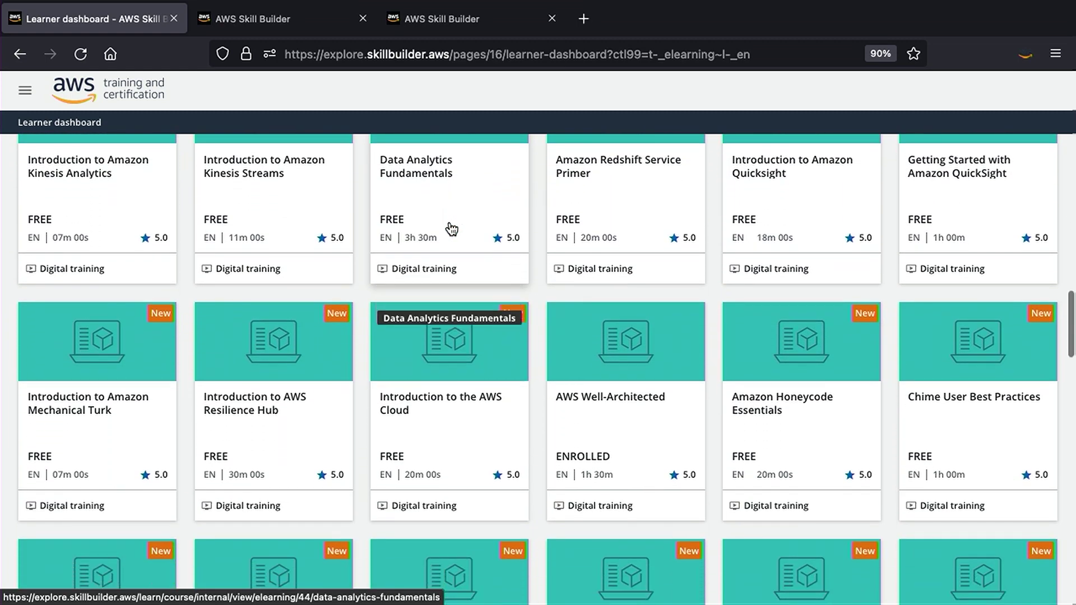
scroll(452, 228, "down", 2)
scroll(452, 227, "down", 1)
scroll(451, 227, "down", 1)
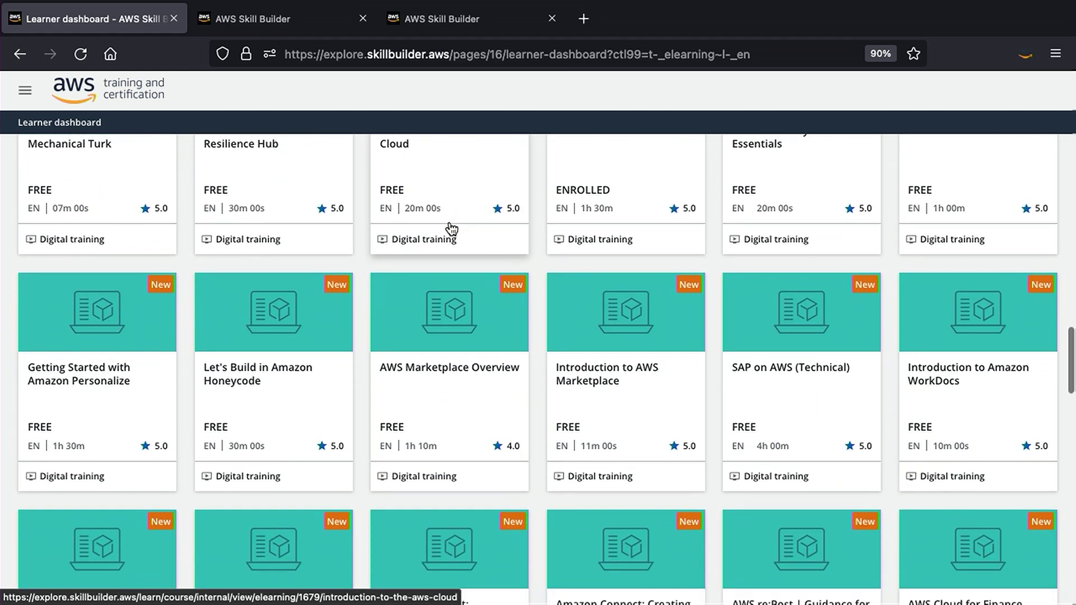
scroll(452, 227, "down", 1)
scroll(452, 228, "down", 1)
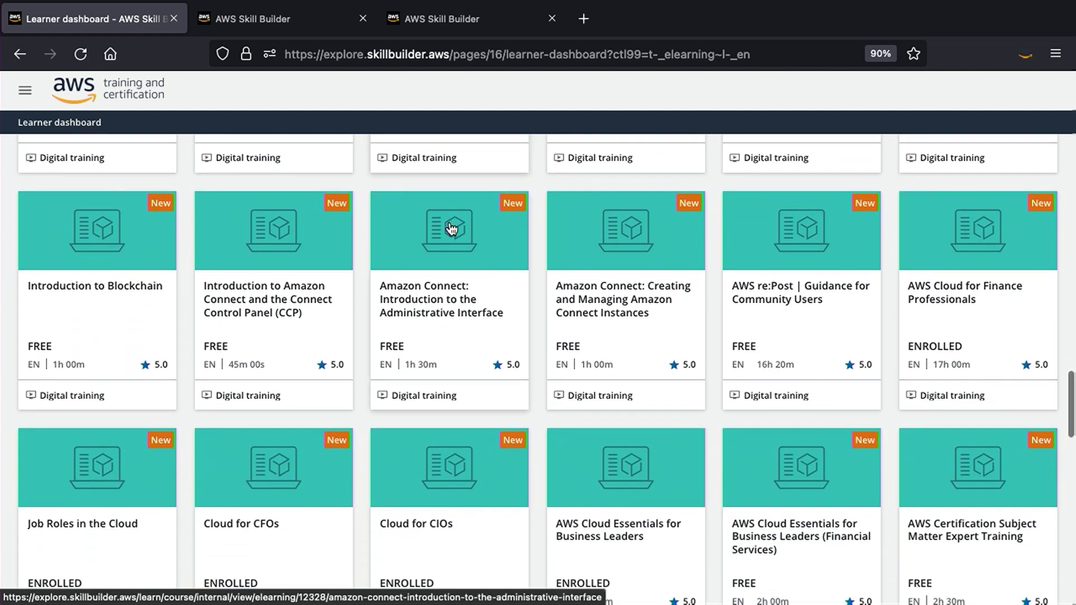
scroll(452, 228, "down", 1)
- Switch to the Architecting Serverless Applications course tab
key("ctrl+Tab")
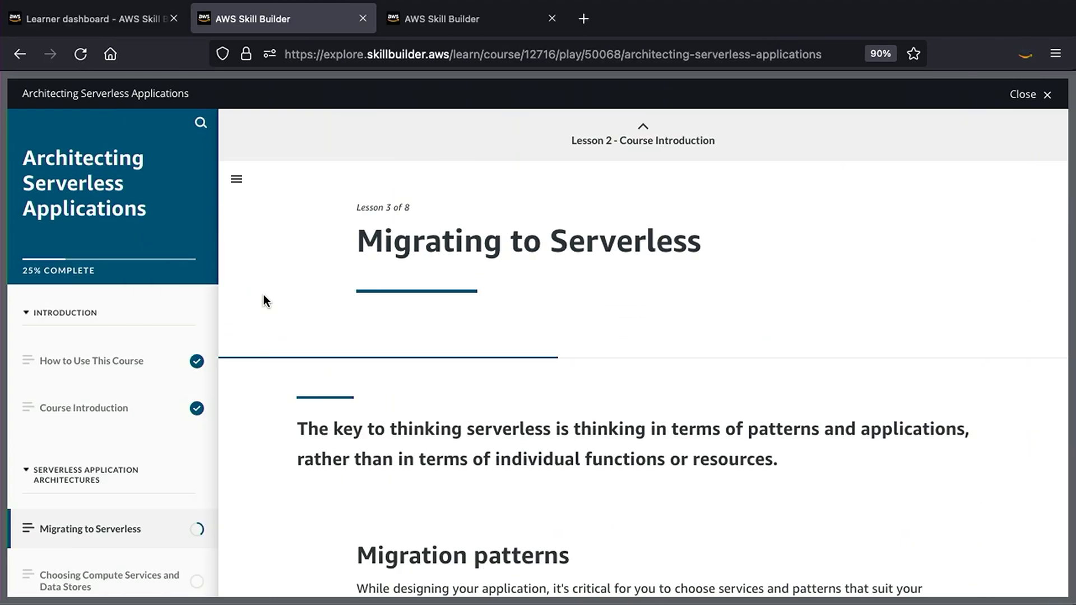
scroll(264, 300, "down", 1)
scroll(264, 301, "down", 1)
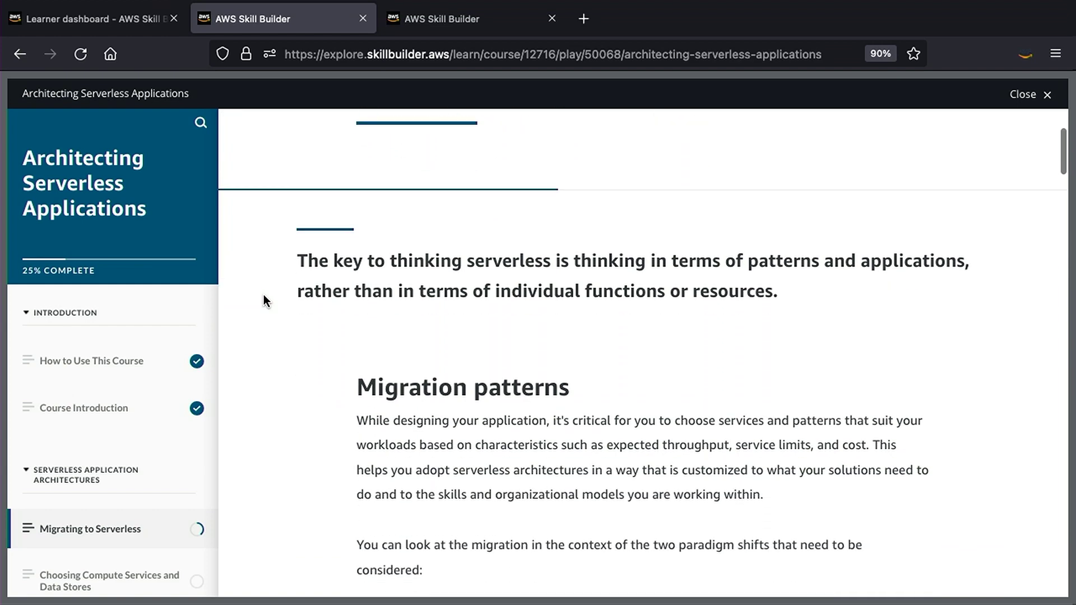
scroll(264, 300, "down", 1)
scroll(264, 301, "down", 1)
scroll(264, 300, "down", 1)
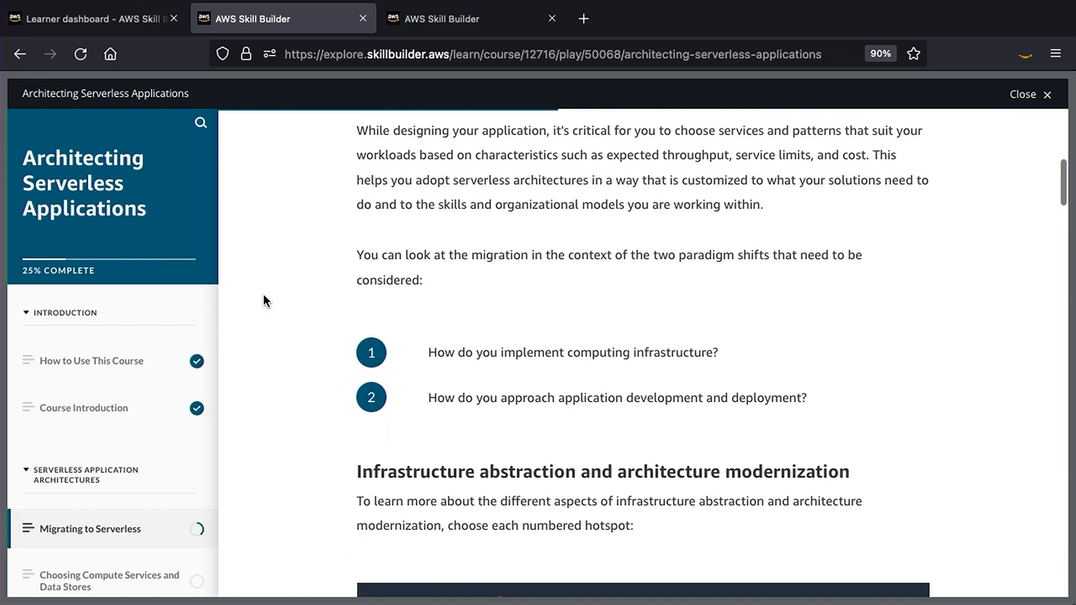
scroll(263, 300, "down", 2)
scroll(263, 300, "down", 1)
scroll(264, 300, "down", 1)
scroll(263, 301, "down", 1)
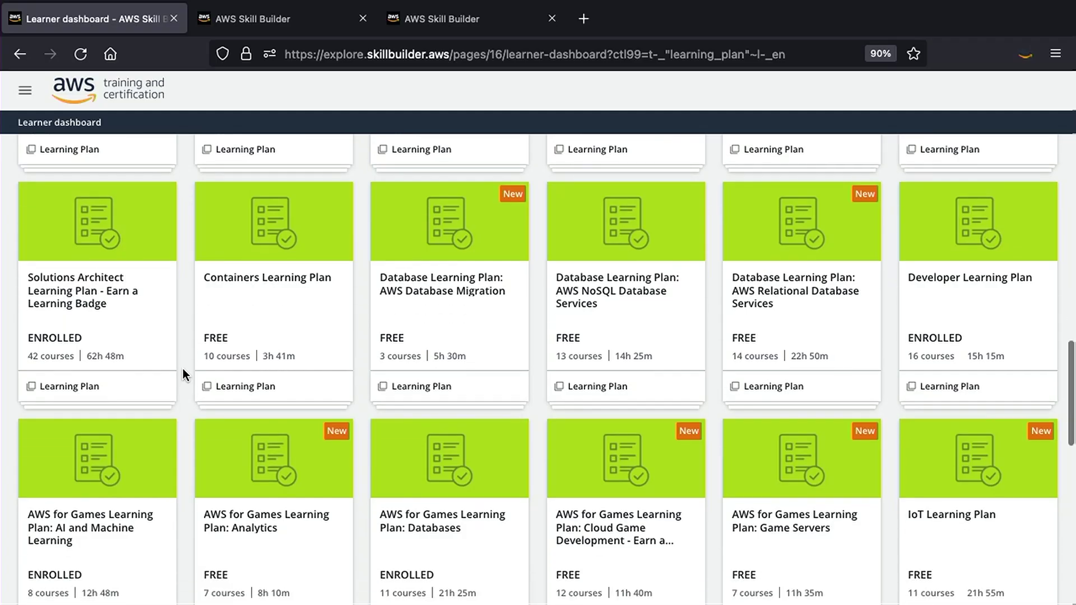
scroll(183, 369, "down", 3)
scroll(183, 368, "down", 5)
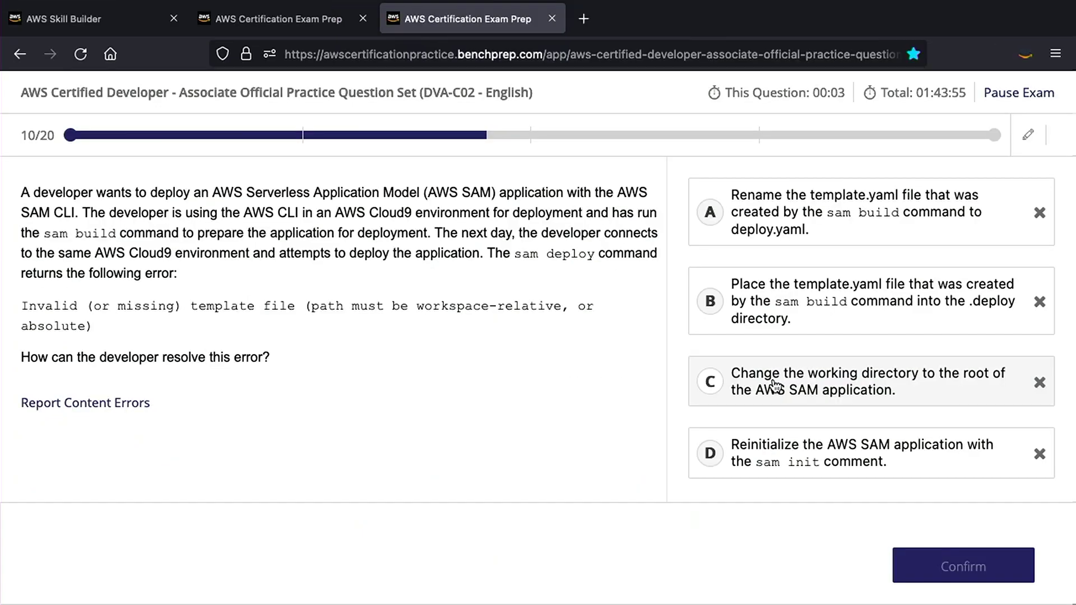
- Choose answer C for the lab question
left_click(776, 387)
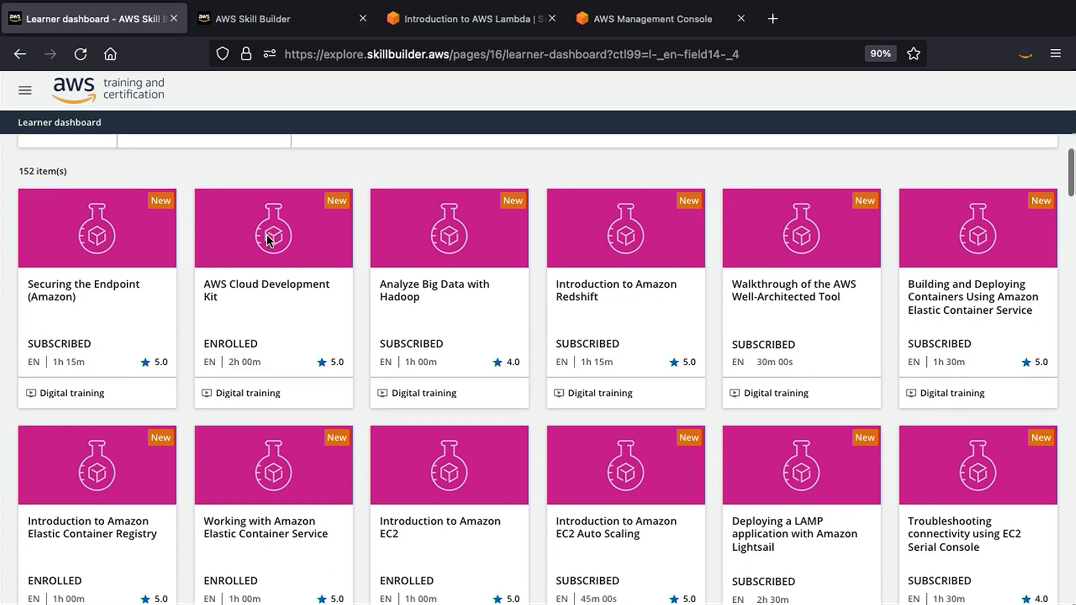
scroll(267, 240, "down", 2)
scroll(268, 241, "down", 2)
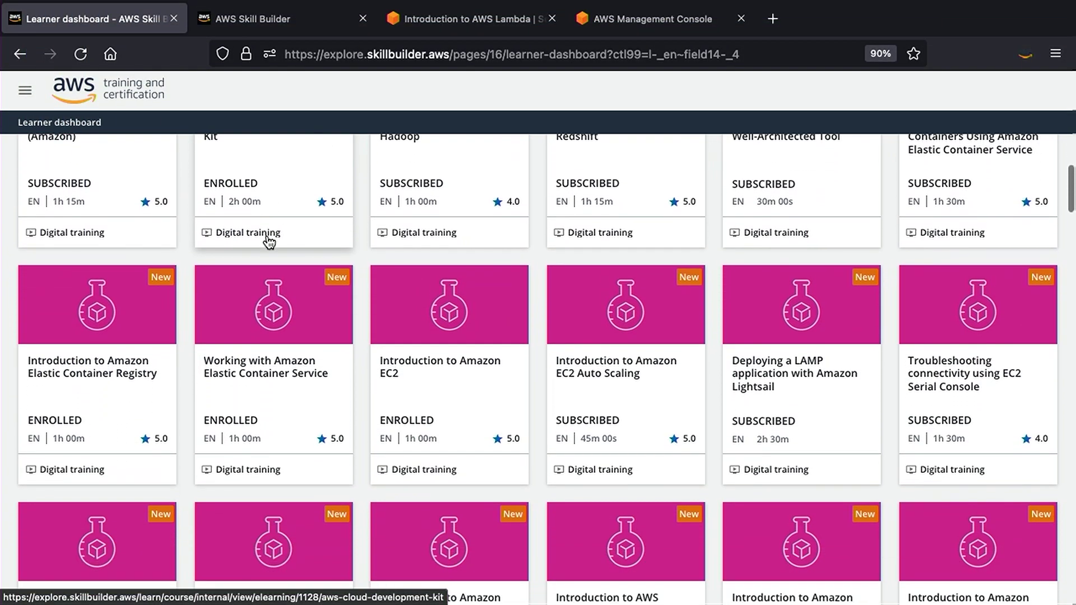
scroll(268, 242, "down", 1)
scroll(268, 242, "down", 1)
scroll(268, 243, "down", 1)
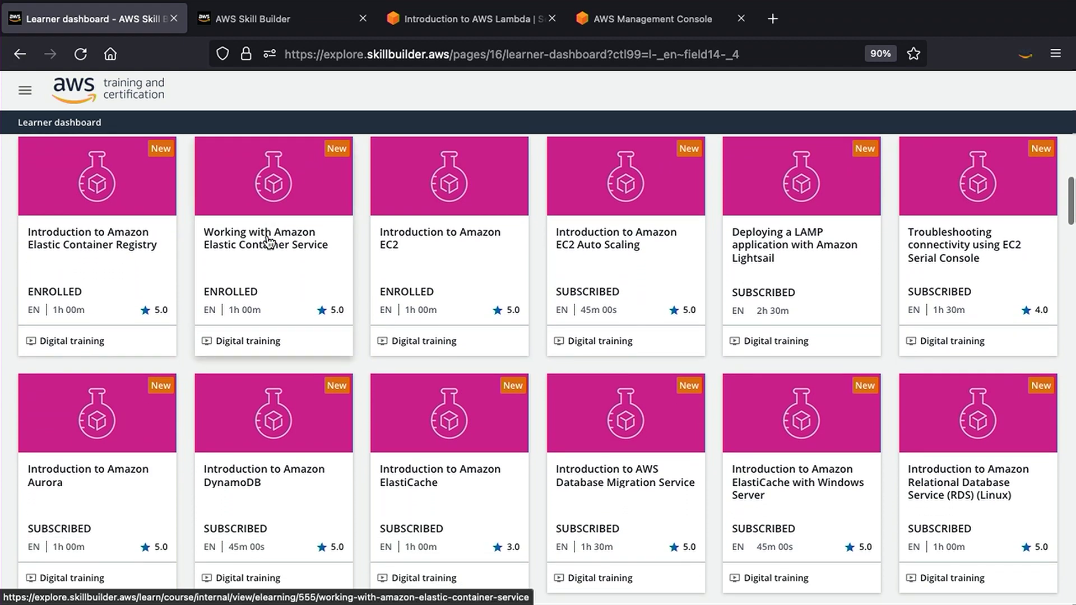
scroll(268, 241, "down", 1)
scroll(268, 241, "down", 1)
scroll(267, 241, "down", 1)
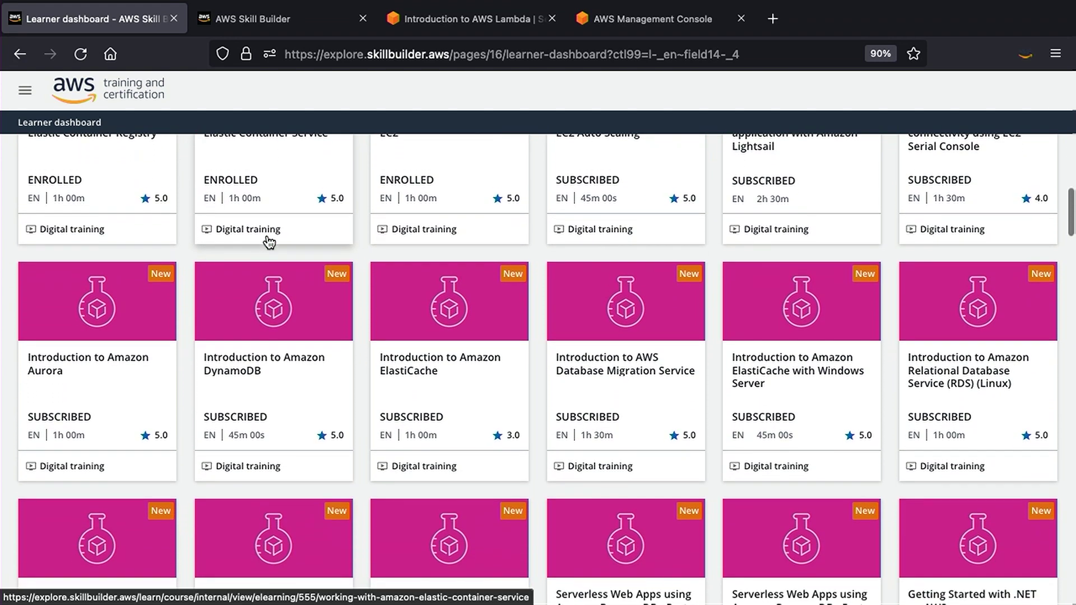
scroll(268, 242, "down", 1)
scroll(267, 242, "down", 1)
scroll(268, 242, "down", 1)
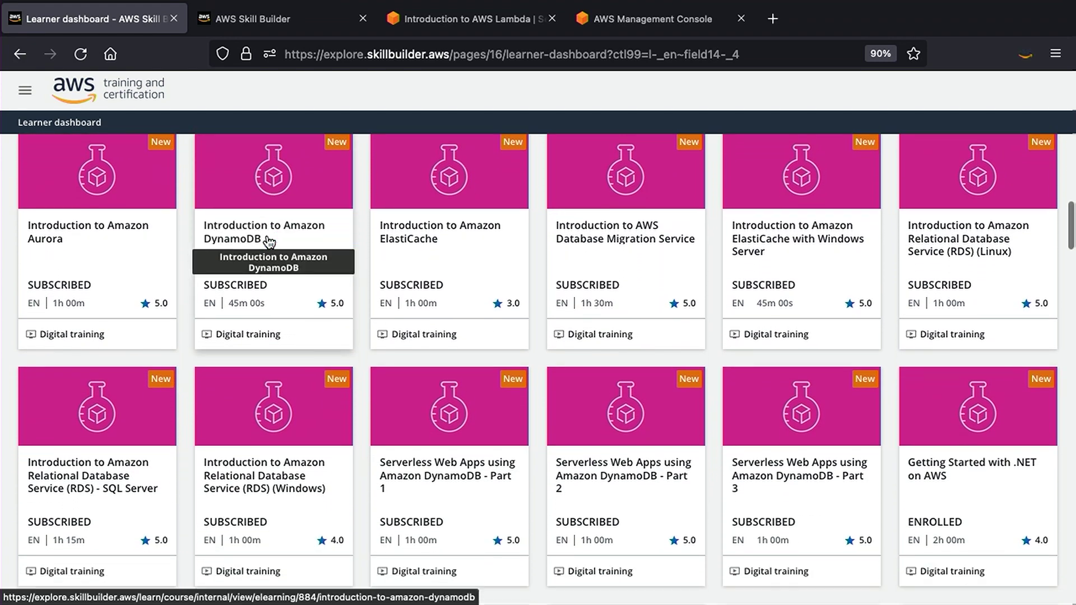
scroll(268, 242, "down", 1)
scroll(268, 242, "down", 1)
scroll(268, 242, "down", 1)
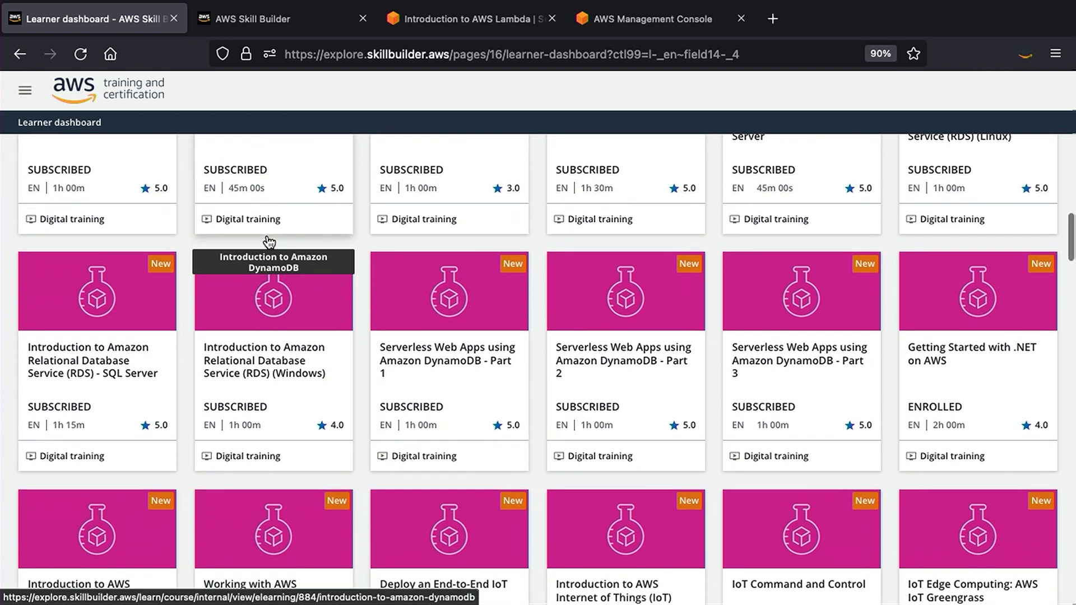
scroll(268, 242, "down", 1)
scroll(268, 242, "down", 1)
scroll(268, 242, "down", 1)
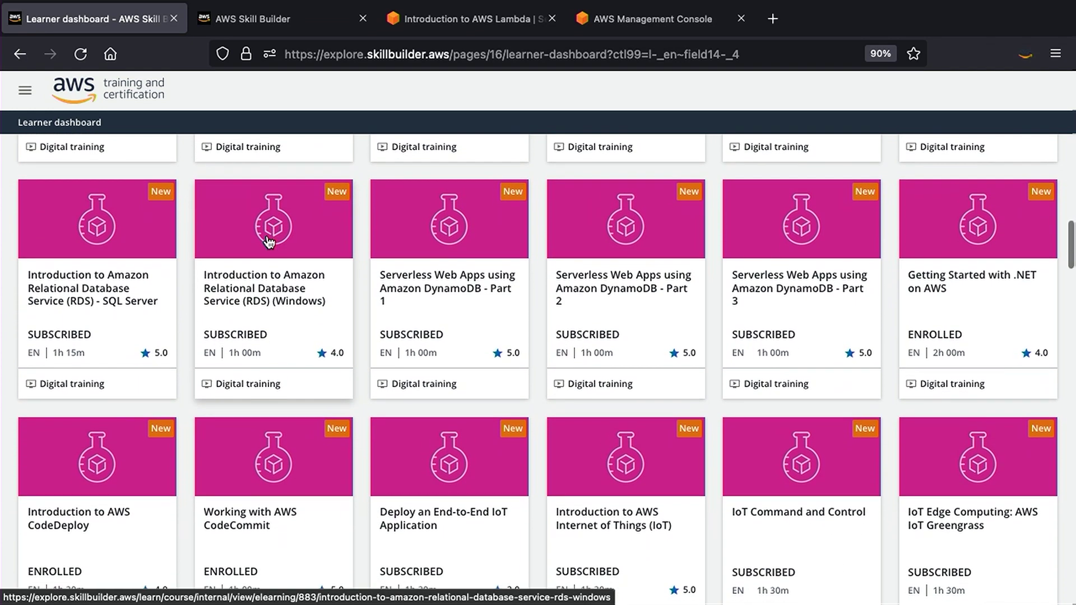
scroll(268, 242, "down", 1)
scroll(268, 242, "down", 1)
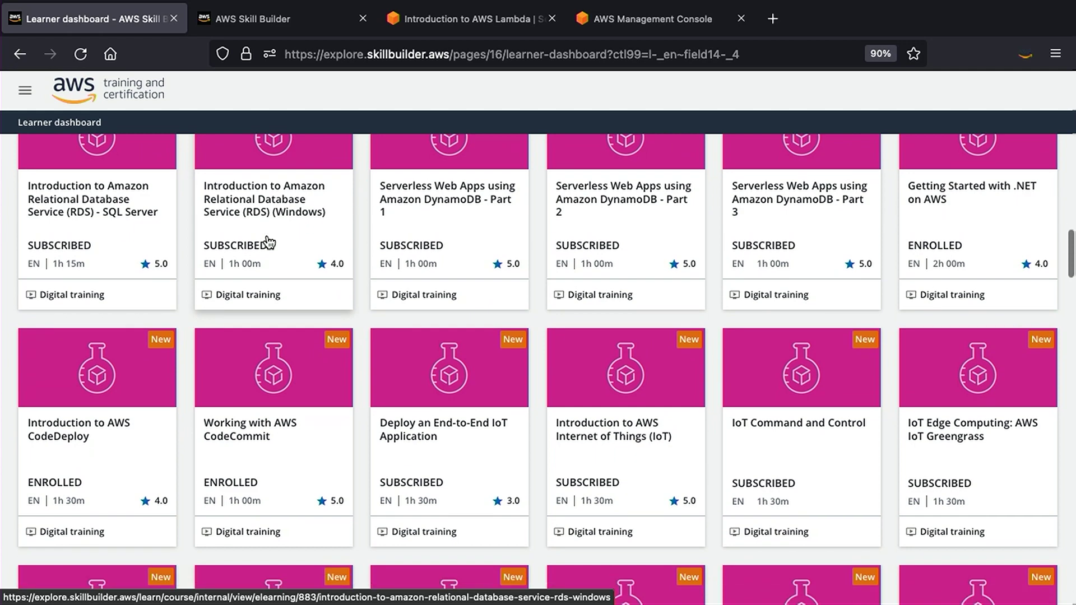
scroll(268, 242, "down", 1)
scroll(268, 242, "down", 2)
scroll(268, 243, "down", 1)
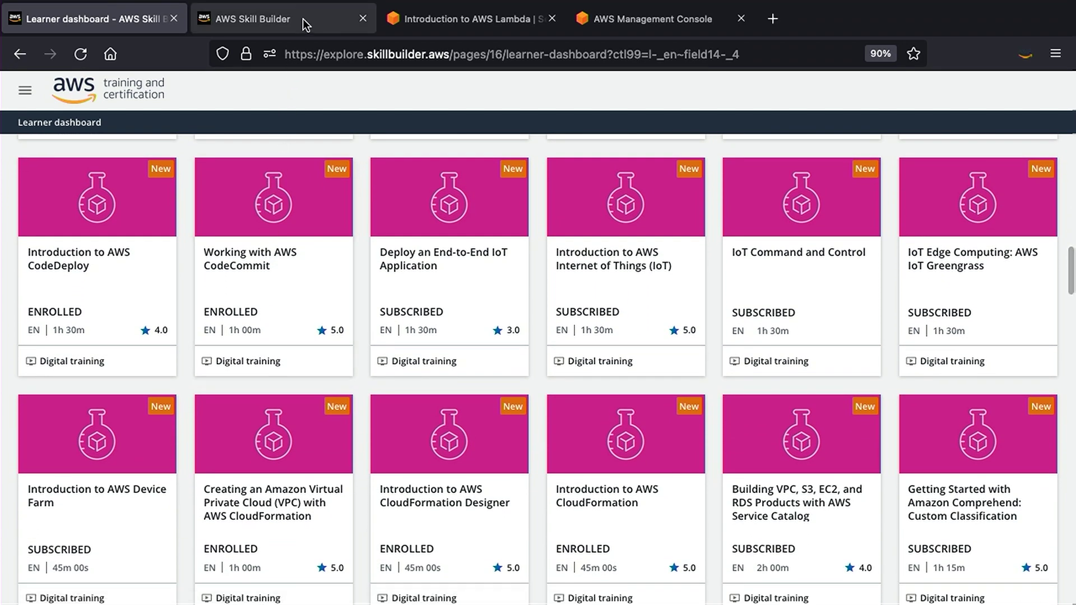
- Bring up the Introduction to AWS Lambda course page tab
left_click(303, 18)
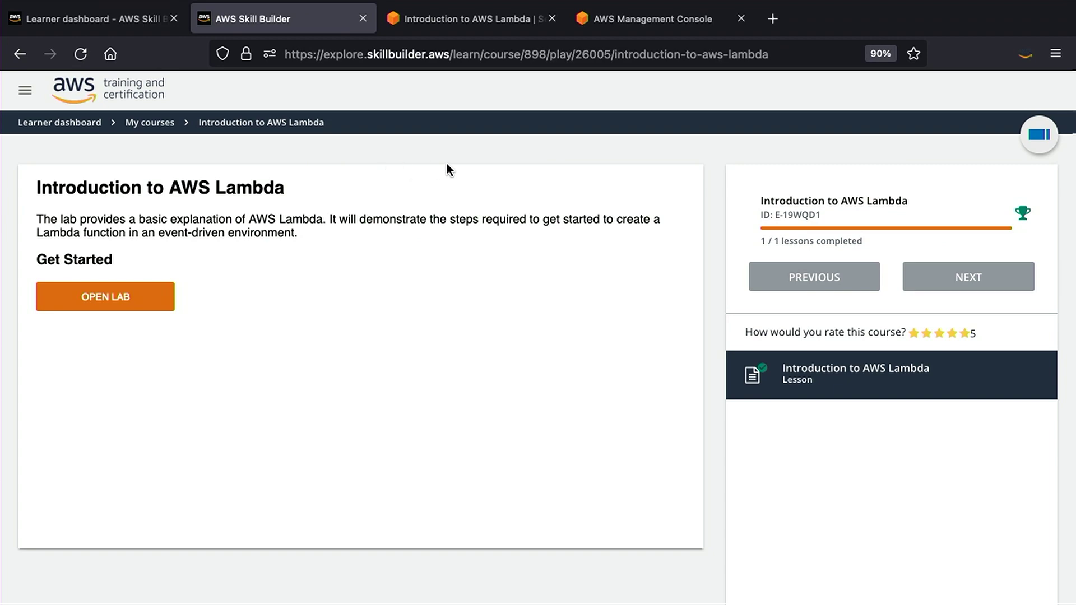
- Switch to the Introduction to AWS Lambda lab instructions tab
key("ctrl+Tab")
scroll(421, 241, "down", 2)
scroll(418, 246, "down", 1)
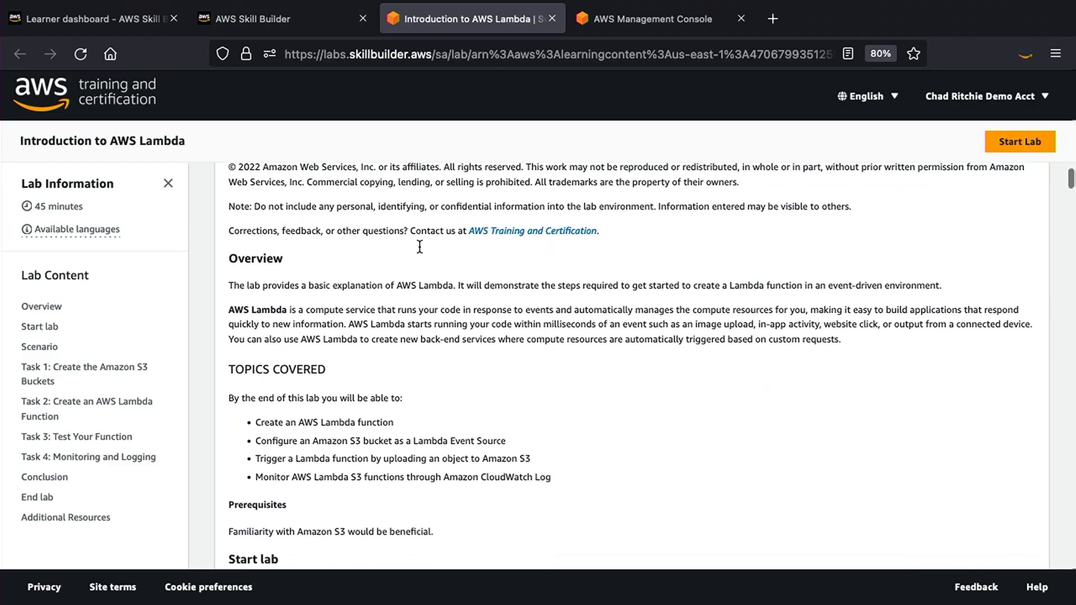
scroll(419, 247, "down", 1)
scroll(419, 246, "down", 2)
scroll(419, 247, "down", 1)
scroll(419, 247, "down", 2)
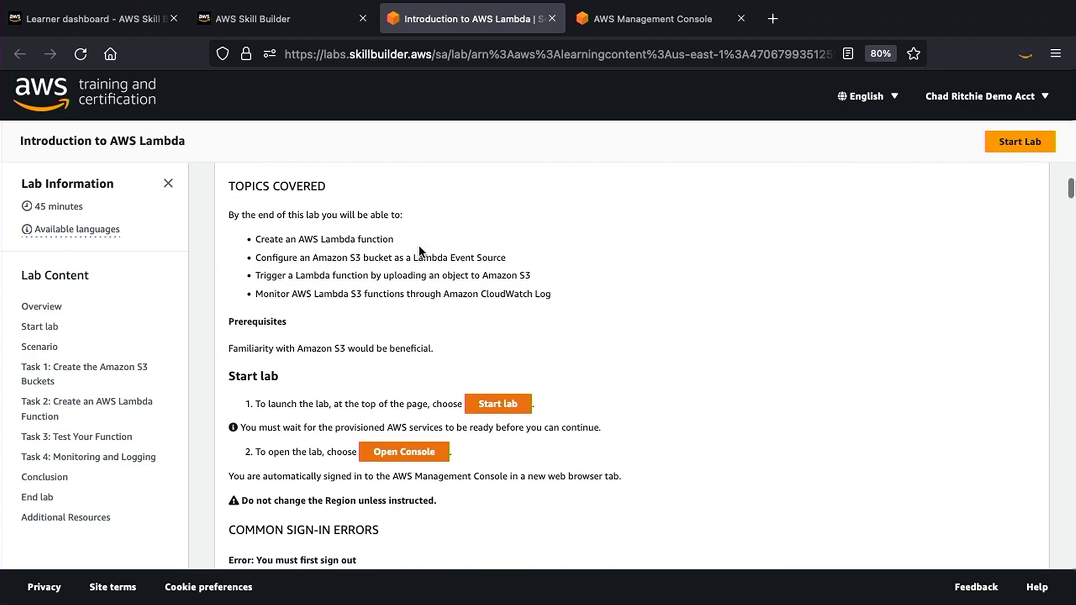
scroll(419, 246, "down", 1)
scroll(418, 245, "down", 1)
scroll(419, 245, "down", 1)
scroll(419, 247, "down", 1)
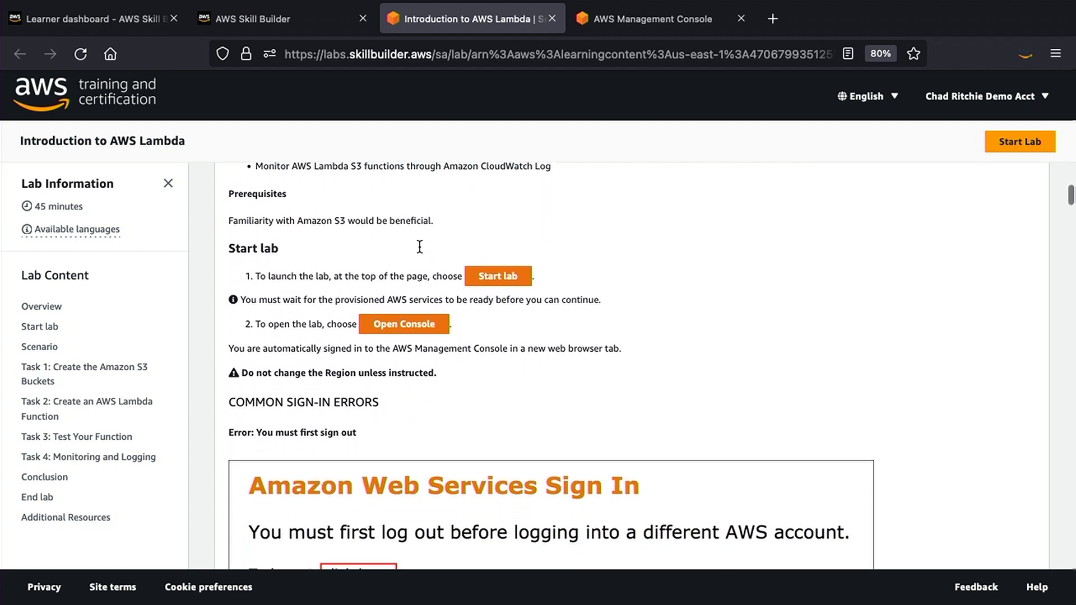
scroll(418, 247, "down", 1)
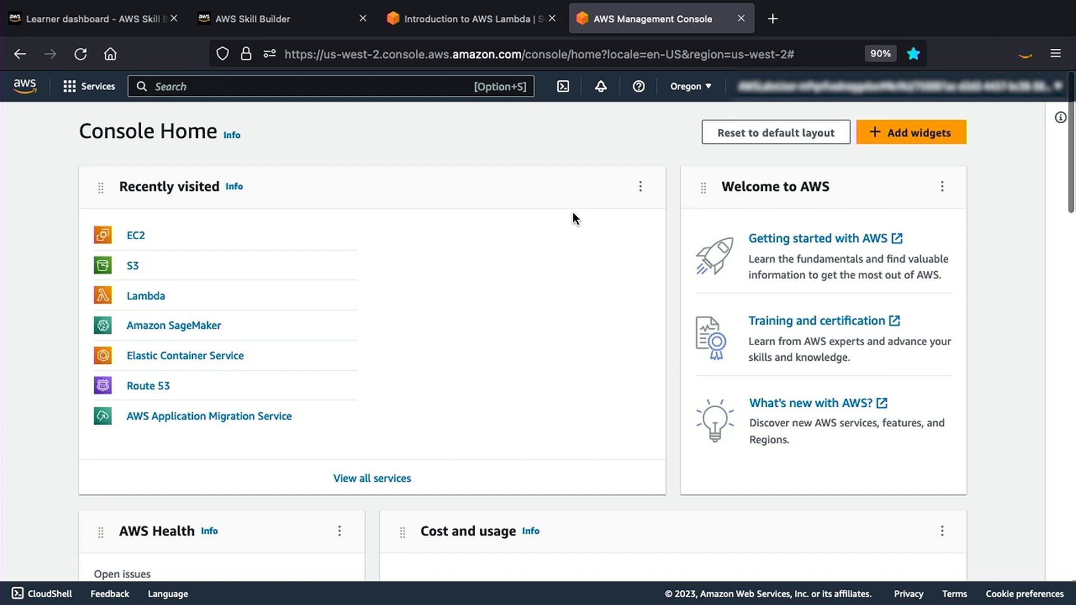
scroll(572, 213, "down", 1)
scroll(572, 212, "down", 1)
scroll(572, 213, "down", 1)
scroll(573, 218, "down", 1)
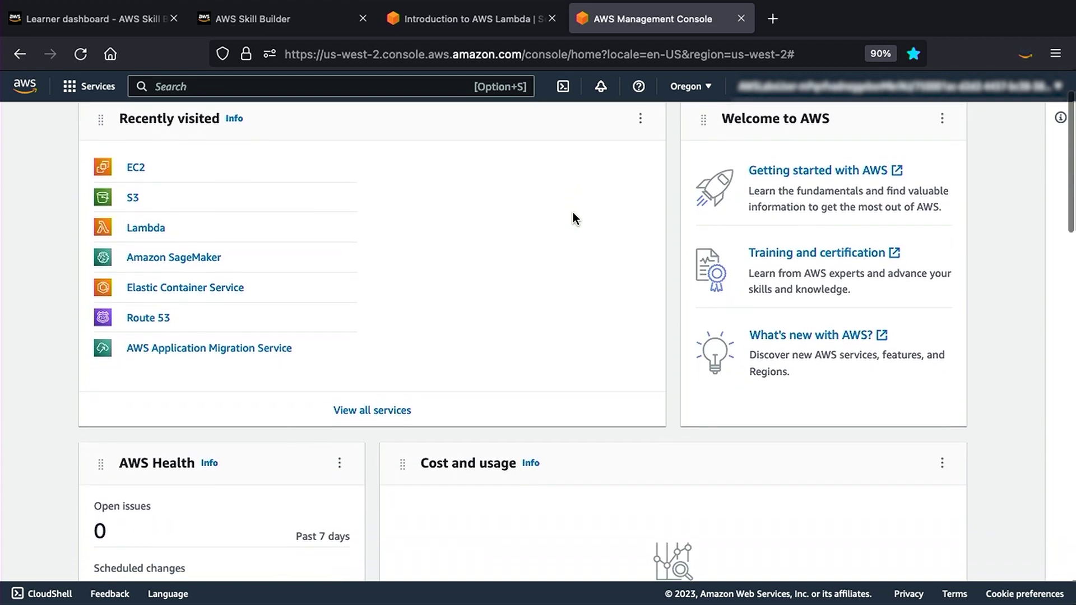
scroll(572, 217, "down", 2)
scroll(572, 218, "down", 3)
scroll(572, 218, "down", 1)
scroll(572, 218, "down", 1)
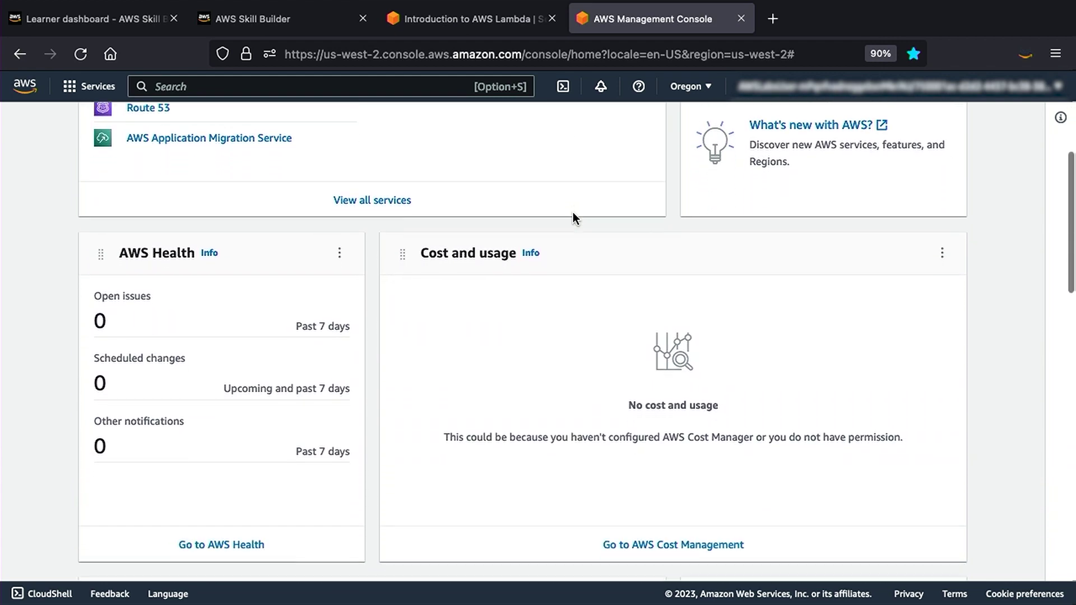
scroll(573, 217, "down", 1)
scroll(572, 218, "down", 1)
scroll(573, 217, "down", 1)
scroll(572, 217, "down", 1)
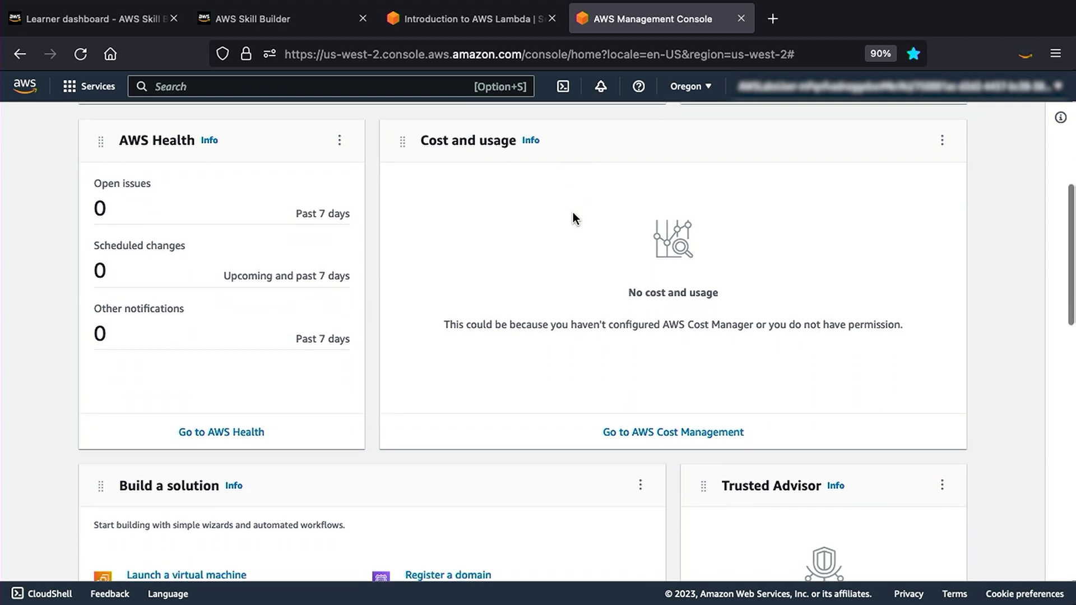
scroll(573, 218, "down", 1)
scroll(573, 218, "down", 1)
scroll(572, 218, "down", 1)
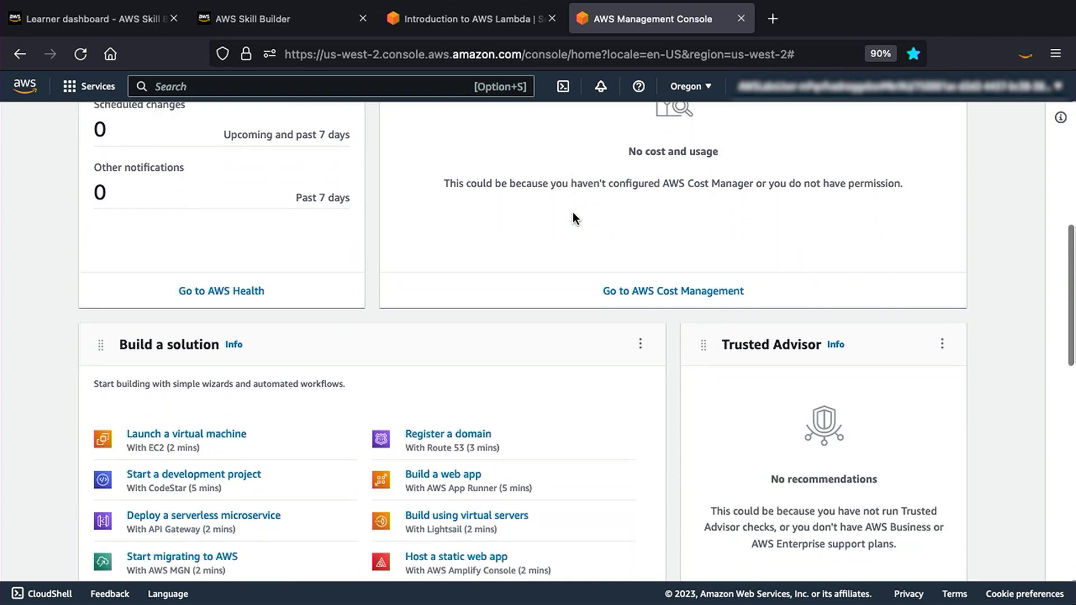
scroll(572, 217, "down", 2)
scroll(573, 218, "down", 1)
scroll(572, 217, "down", 1)
scroll(572, 213, "down", 1)
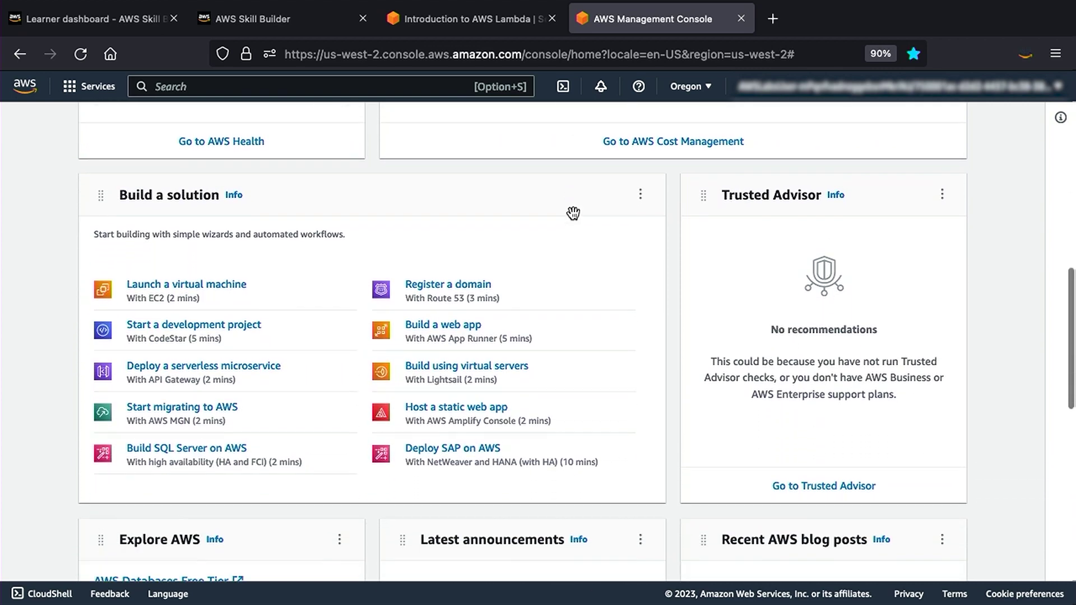
scroll(572, 213, "down", 1)
scroll(573, 214, "down", 1)
scroll(573, 218, "down", 1)
scroll(572, 217, "down", 2)
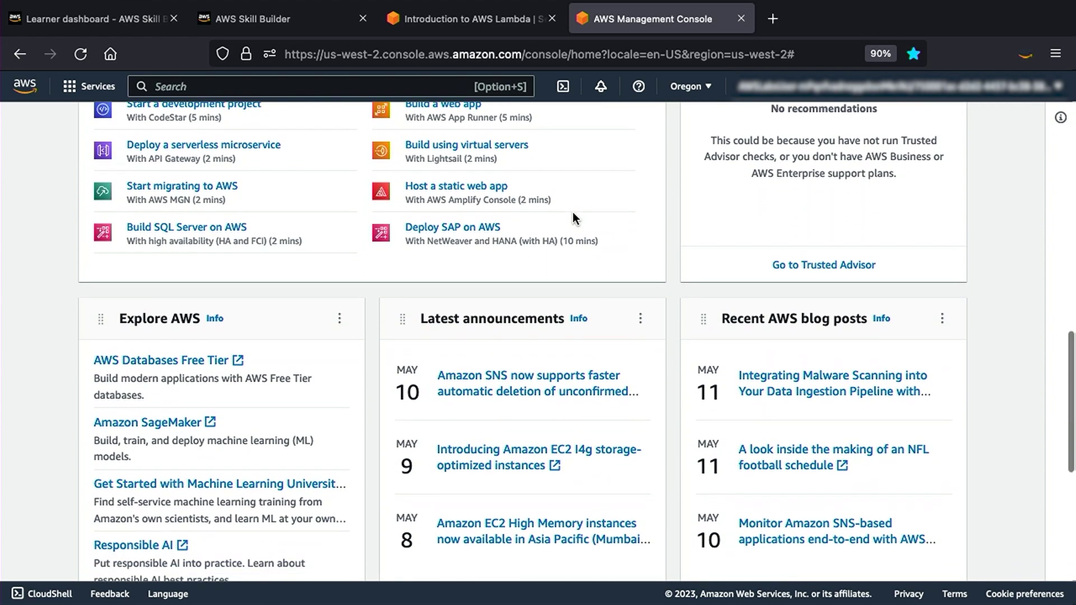
scroll(572, 218, "down", 1)
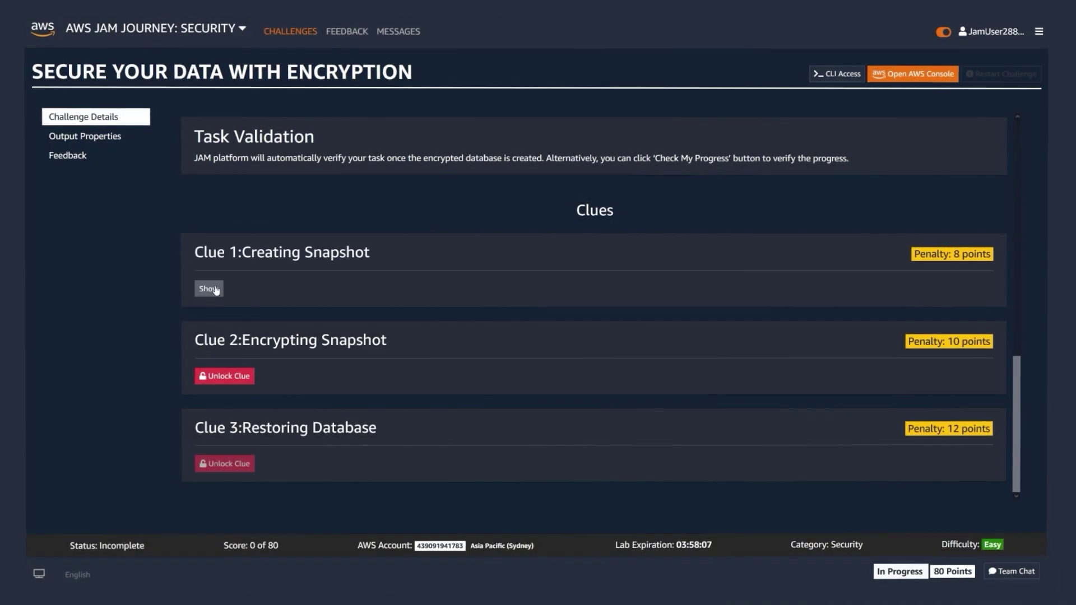
- Reveal the Creating Snapshot clue, open the encryption challenge, and show VPCs for all regions
left_click(212, 288)
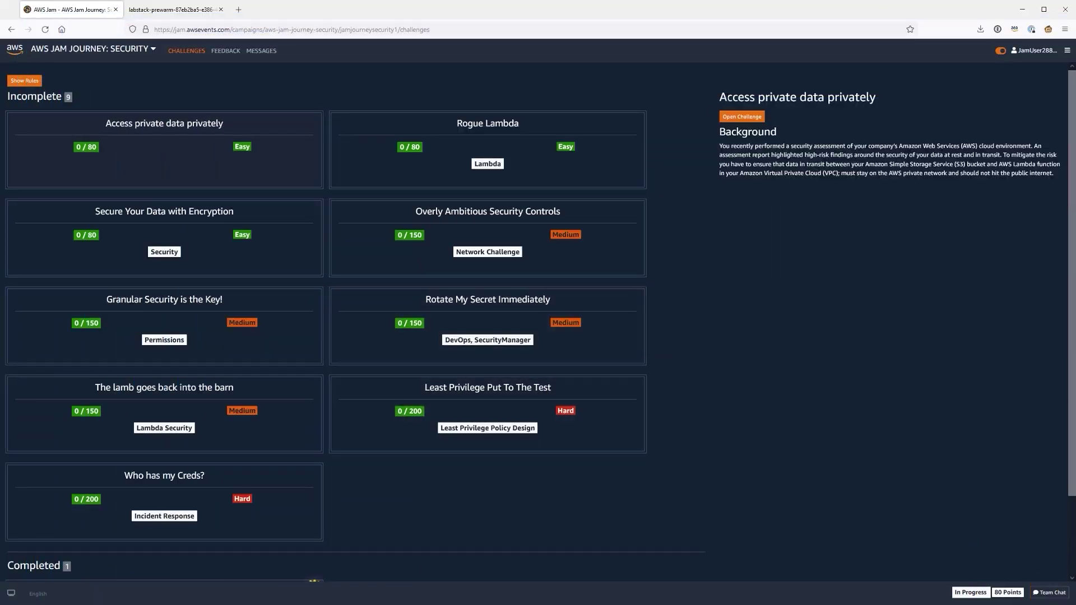
left_click(753, 119)
left_click_drag(1046, 151, 1035, 295)
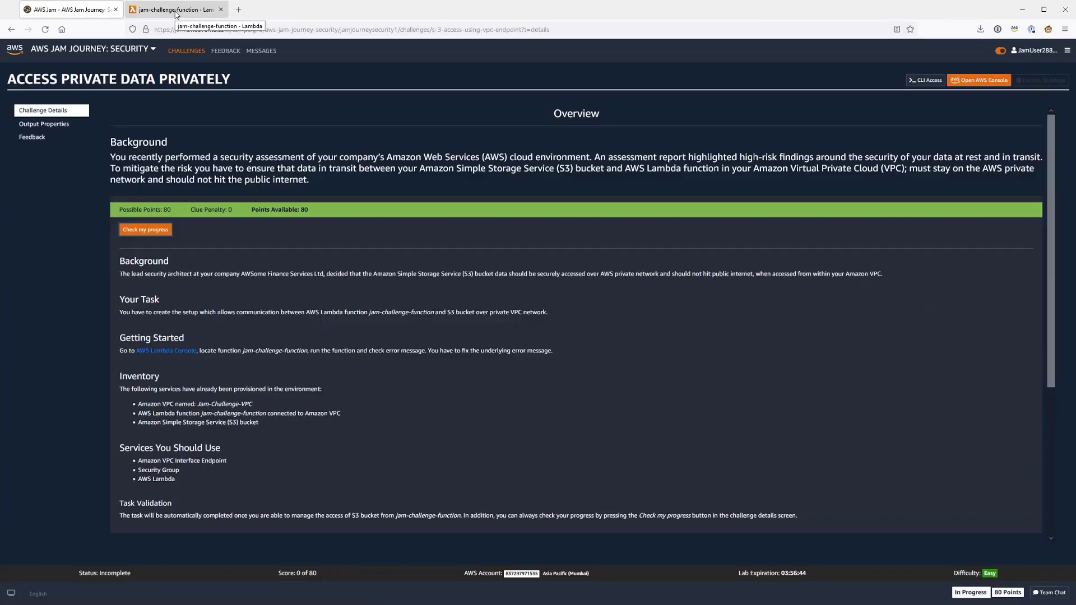
left_click(176, 10)
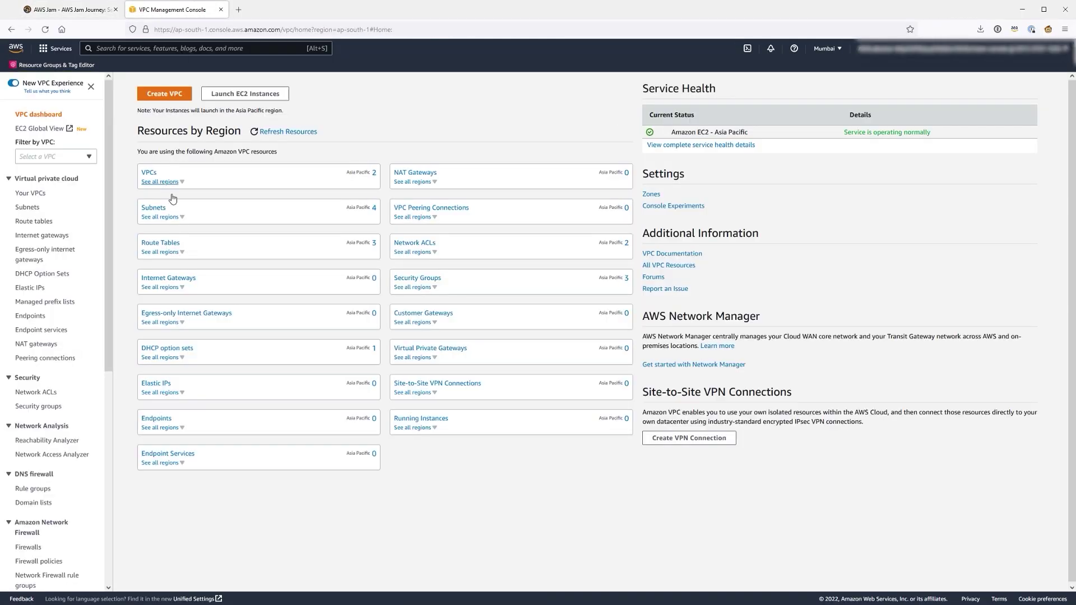
left_click(172, 197)
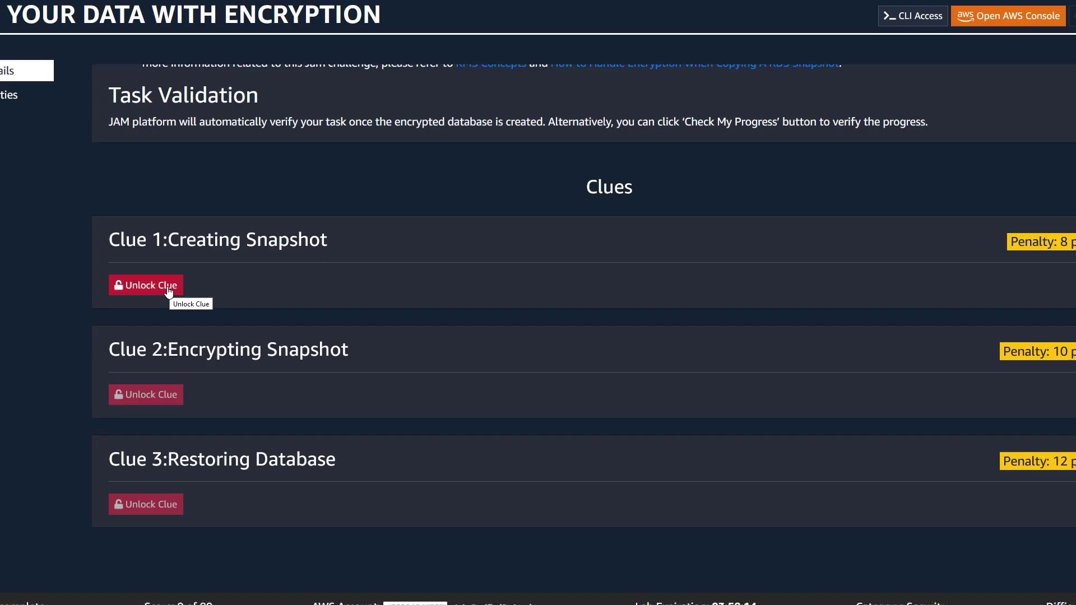
- Unlock Clue 1: Creating Snapshot, accepting the 8-point penalty, and show its text
left_click(168, 289)
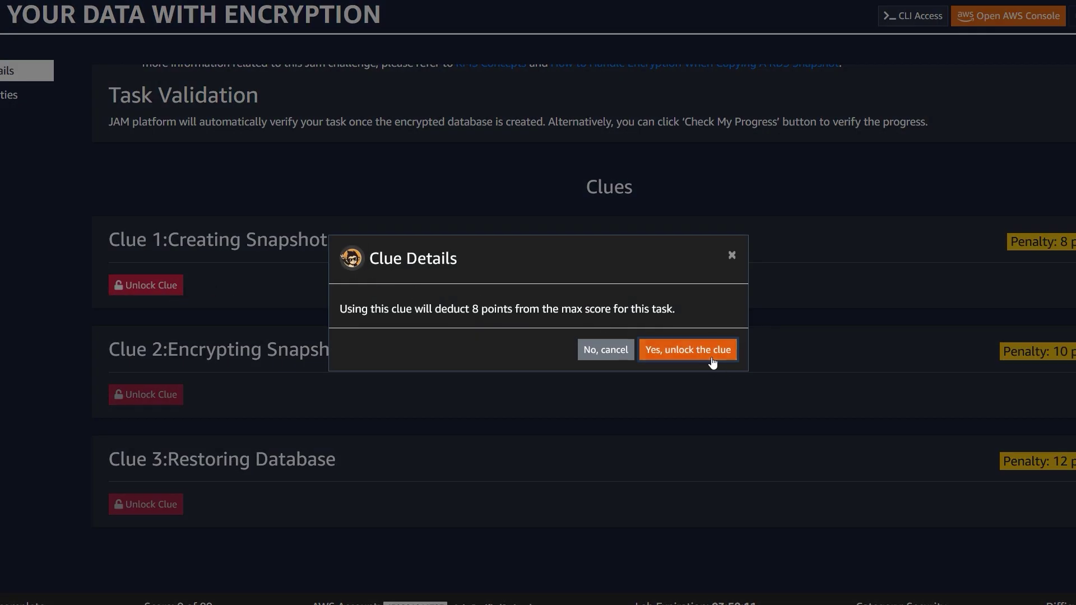
left_click(687, 350)
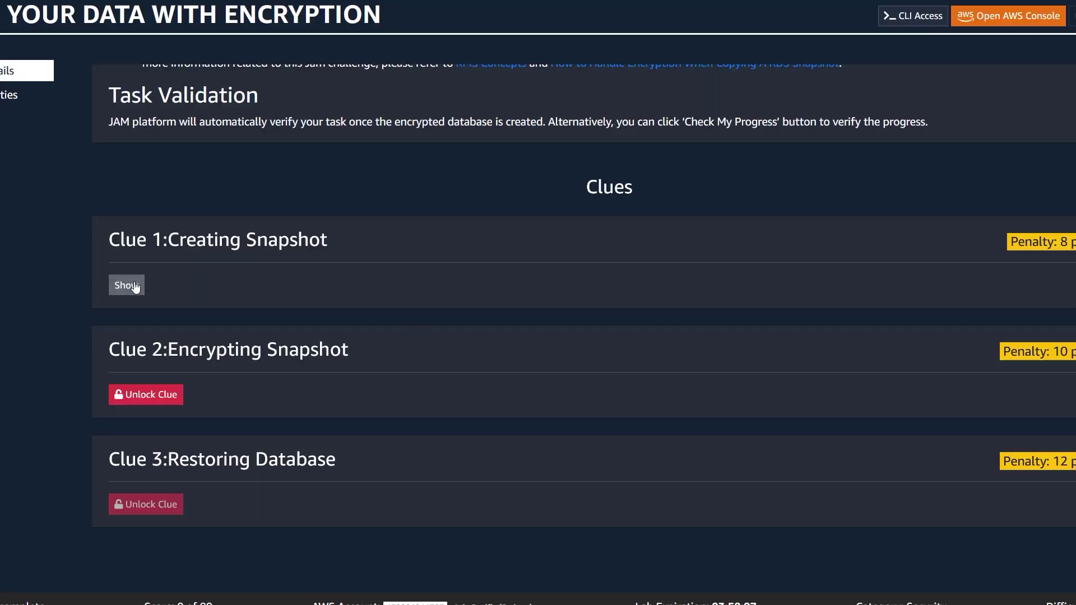
left_click(135, 288)
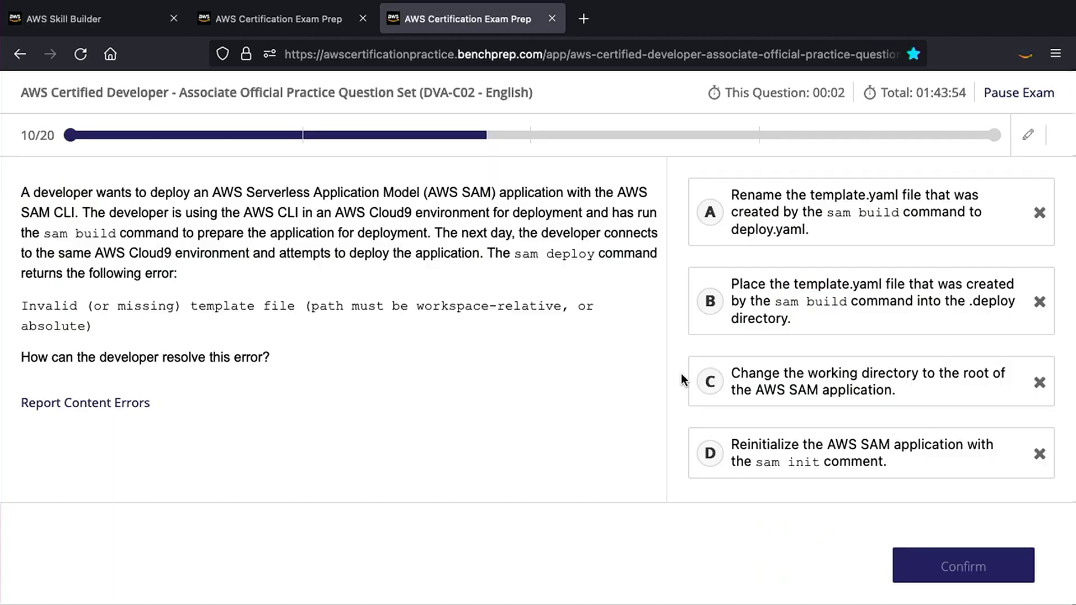
- Answer four questions: change working directory, GuardDuty, CodeCommit, and parallel scan set to 1
left_click(775, 386)
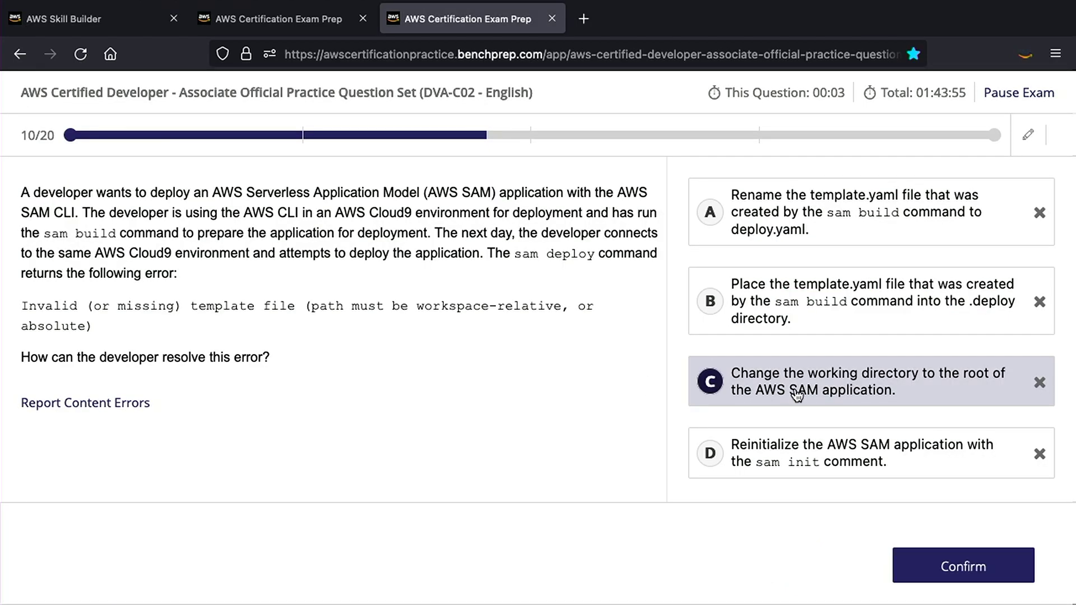
left_click(940, 570)
scroll(819, 432, "down", 1)
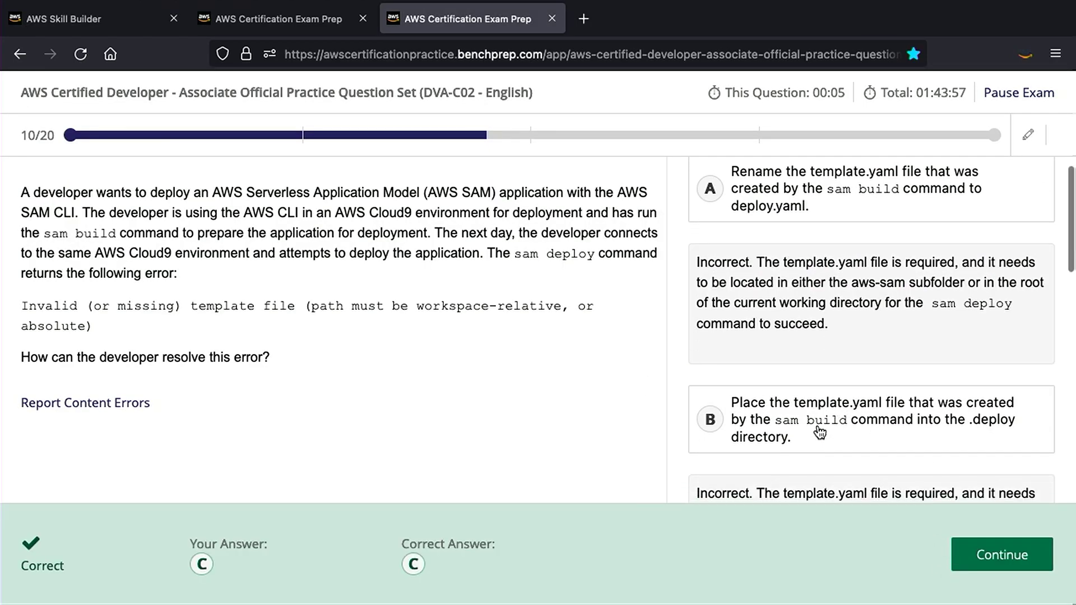
scroll(817, 436, "down", 1)
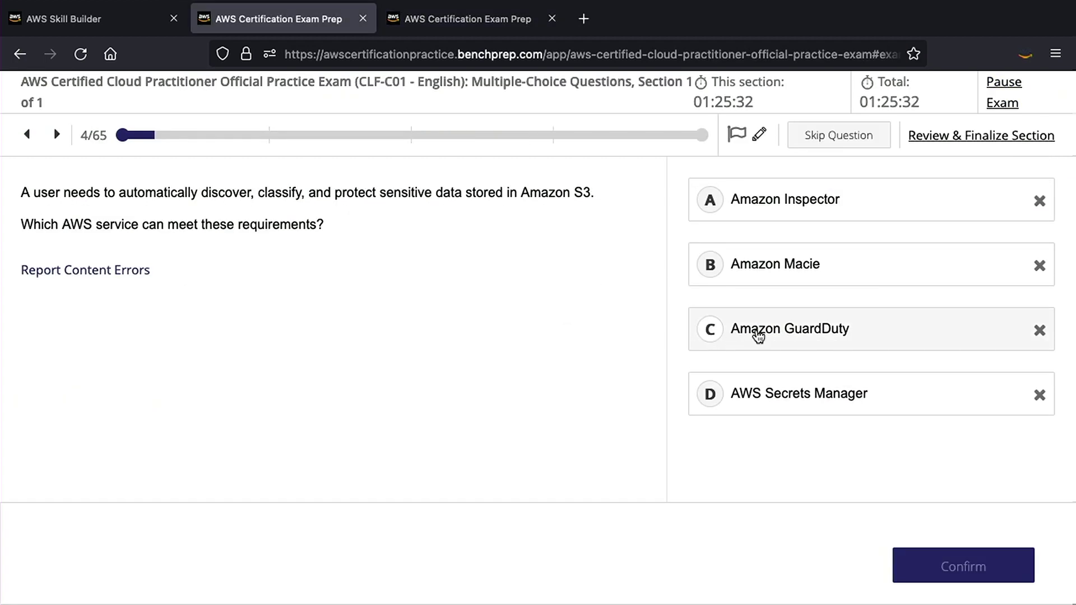
left_click(745, 334)
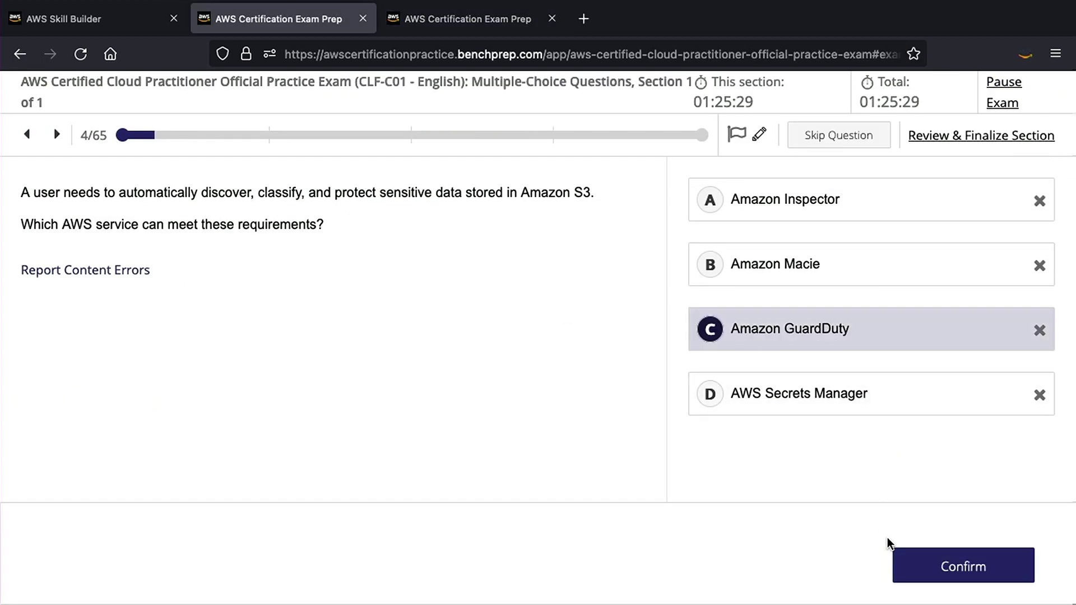
left_click(966, 577)
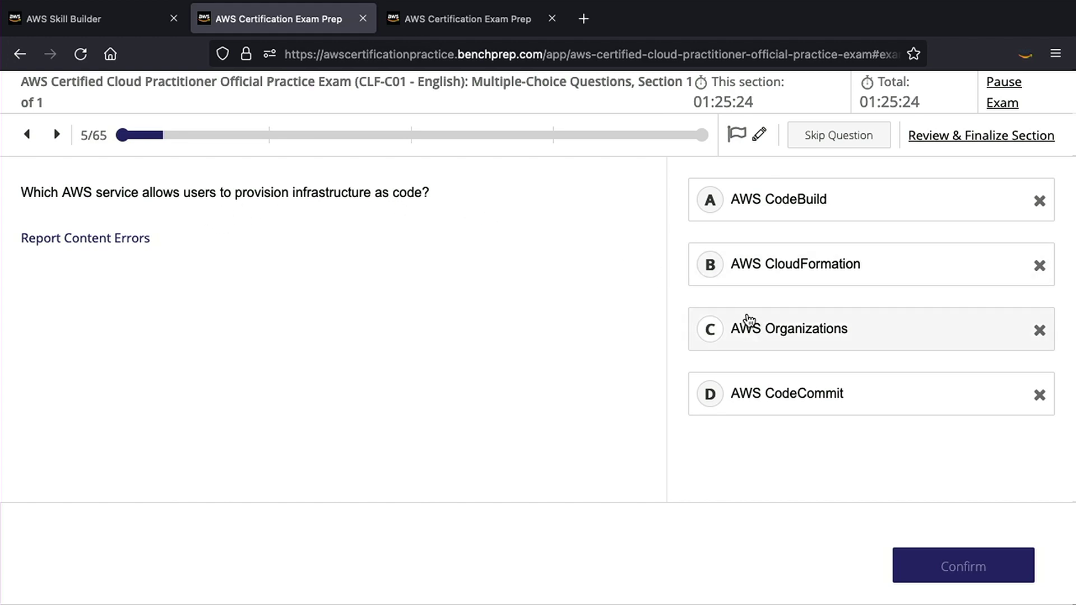
left_click(788, 391)
left_click(945, 569)
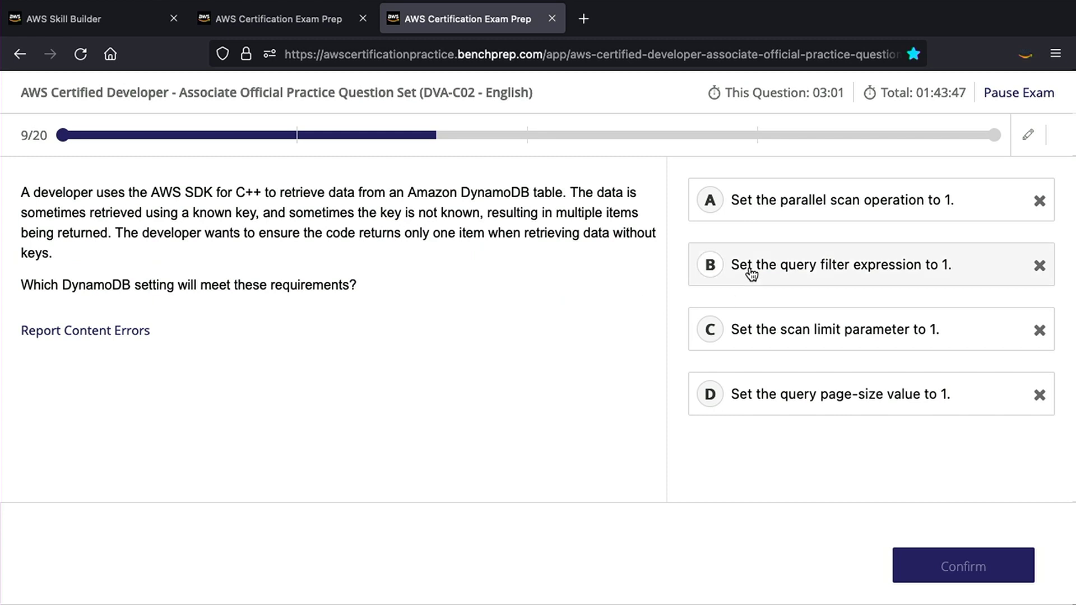
left_click(738, 207)
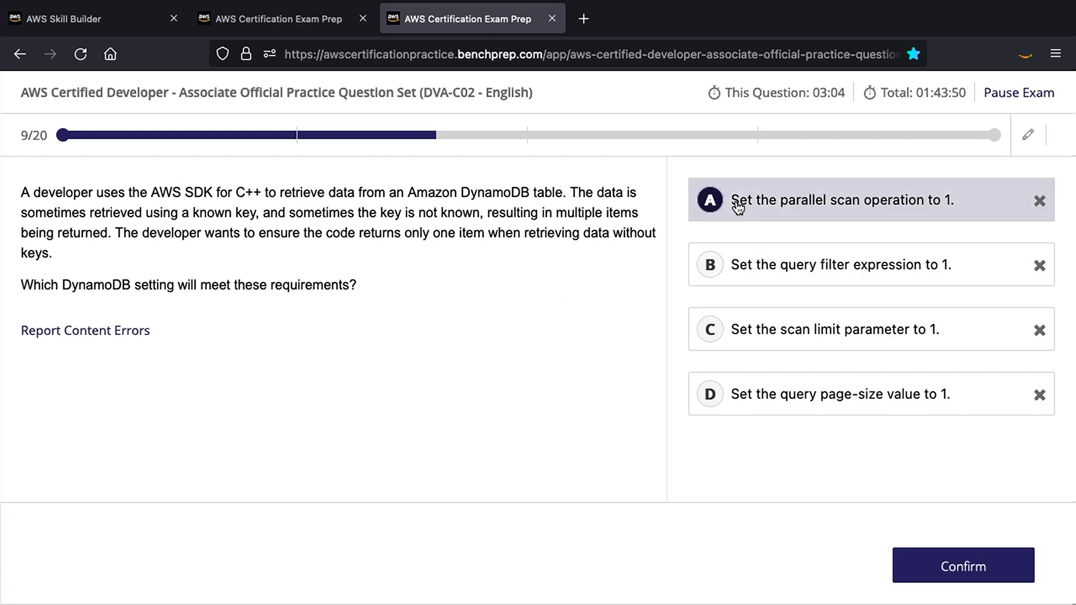
left_click(932, 565)
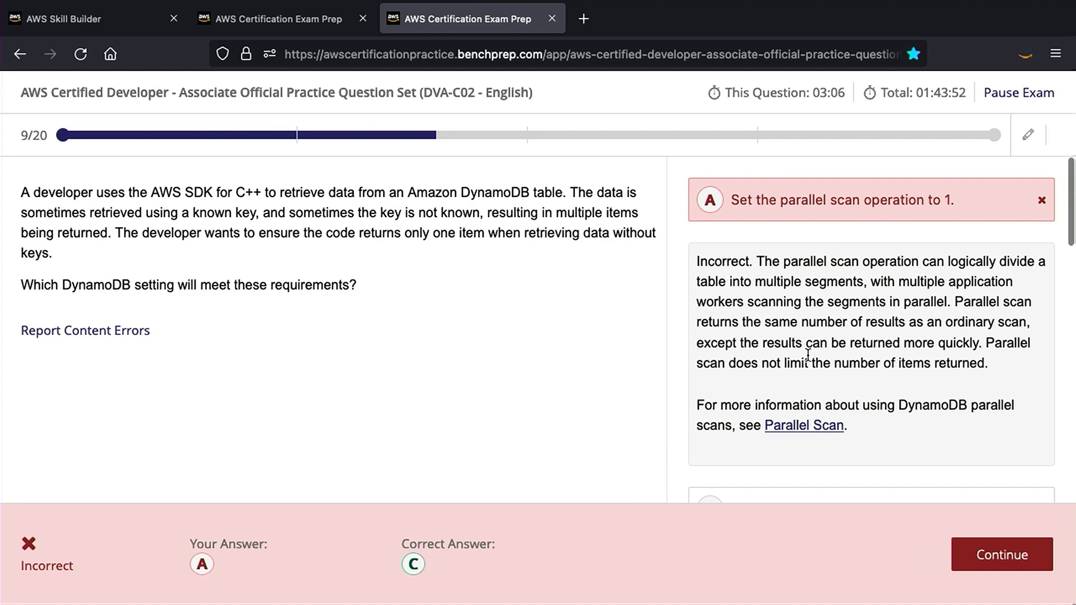
scroll(808, 355, "down", 1)
scroll(805, 361, "down", 3)
scroll(805, 361, "down", 1)
scroll(805, 362, "down", 3)
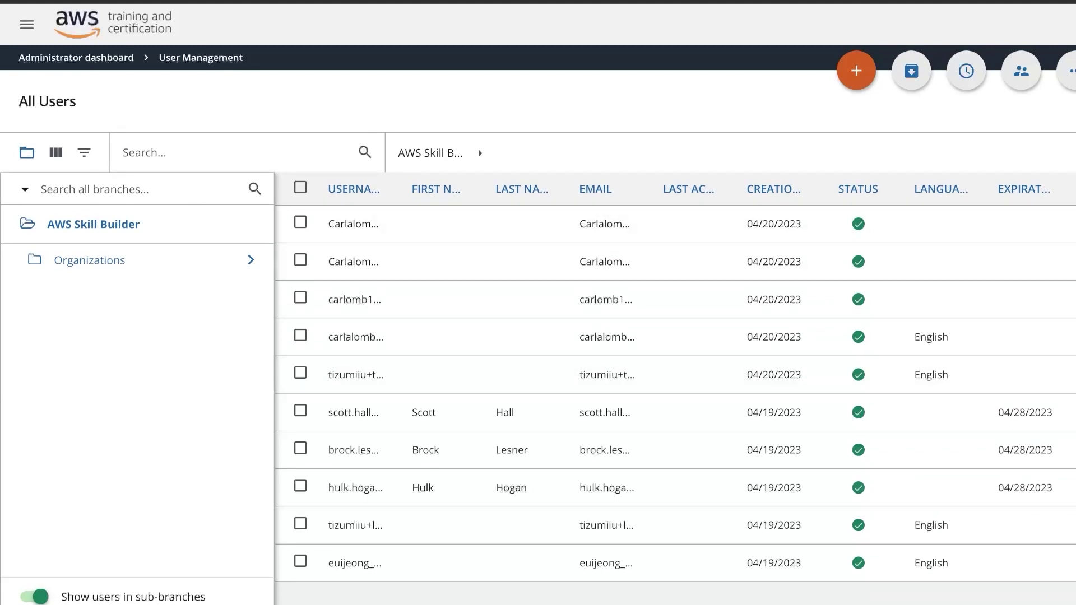
- Choose New user from the orange + menu on User Management
left_click(856, 71)
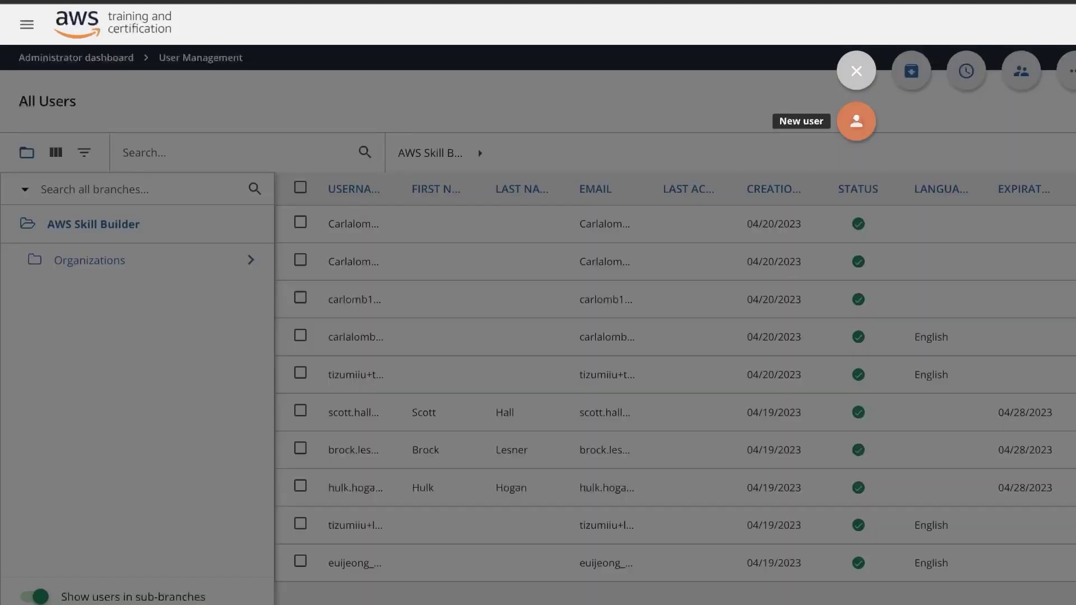
left_click(857, 120)
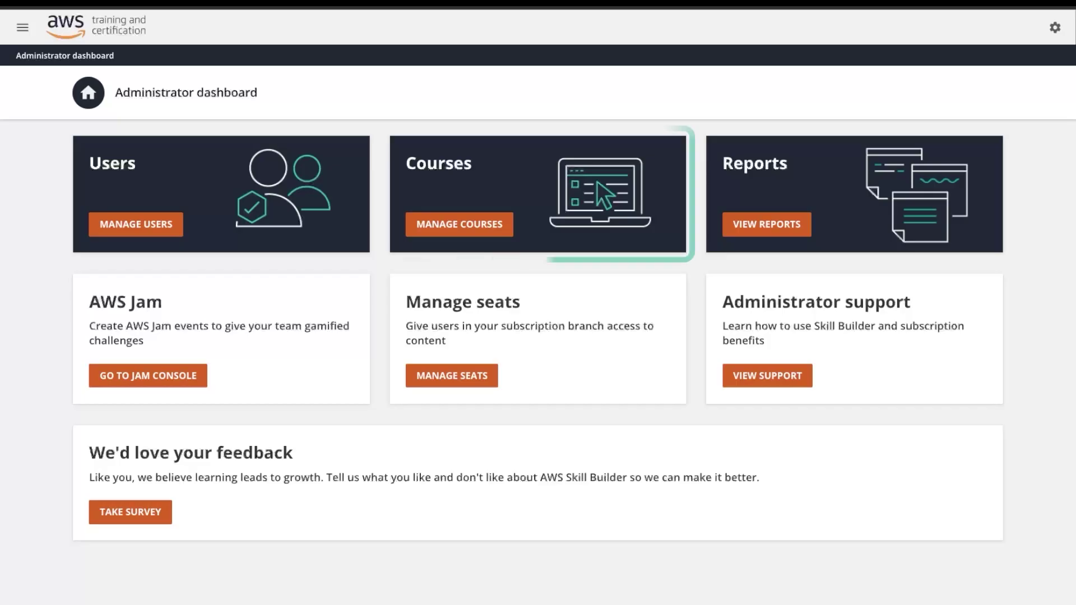
- Go to Manage Courses from the administrator dashboard
left_click(459, 224)
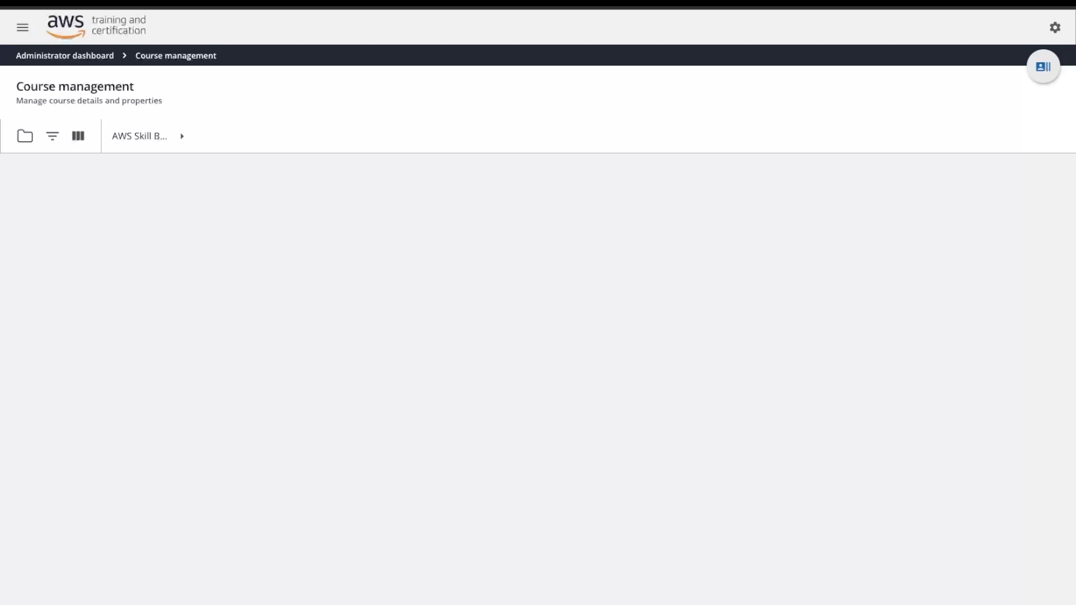
scroll(539, 469, "down", 2)
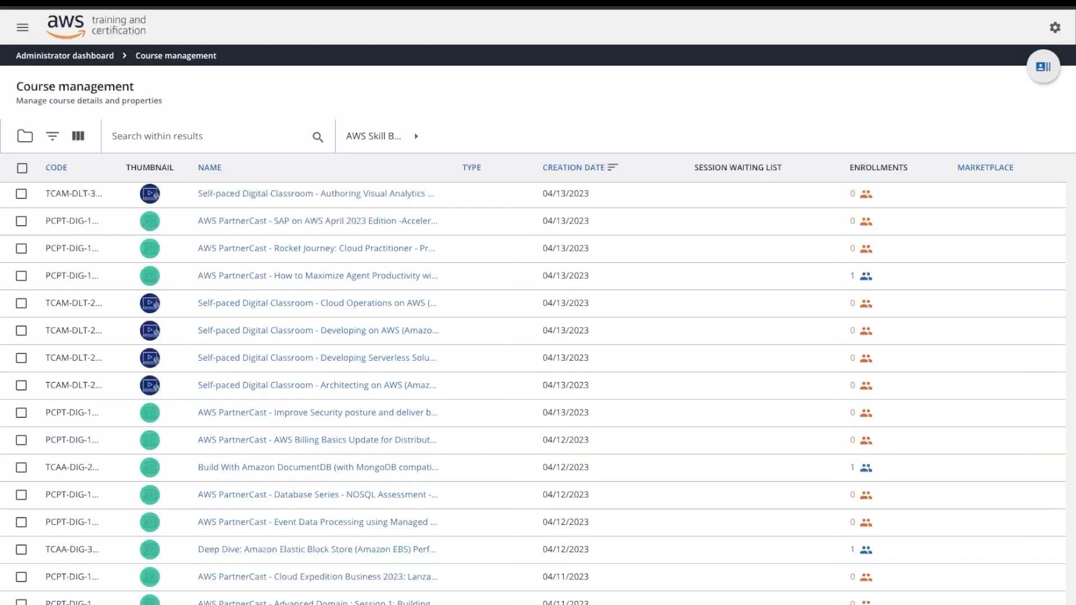
scroll(539, 378, "down", 1)
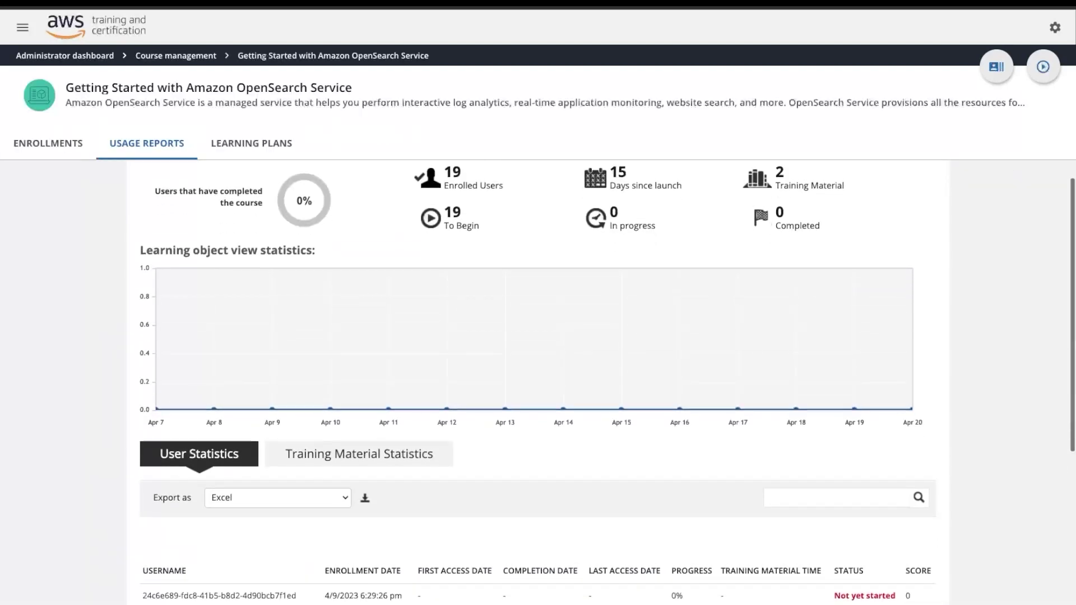
scroll(538, 378, "down", 1)
scroll(538, 378, "down", 1)
scroll(539, 378, "down", 1)
scroll(538, 378, "down", 1)
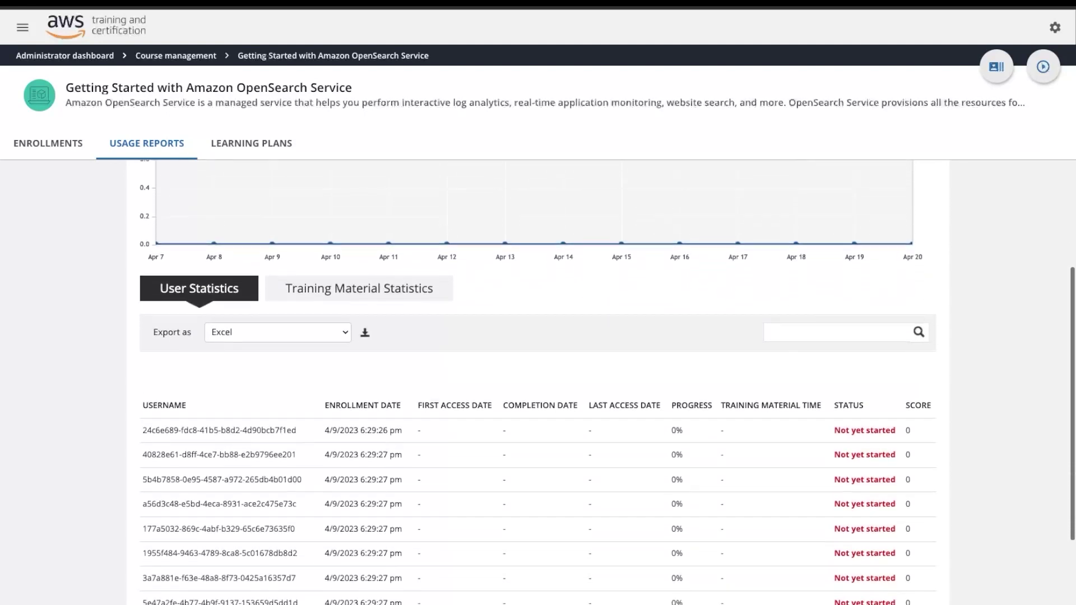
scroll(538, 378, "down", 1)
scroll(538, 378, "down", 1)
scroll(538, 379, "down", 1)
scroll(538, 378, "down", 1)
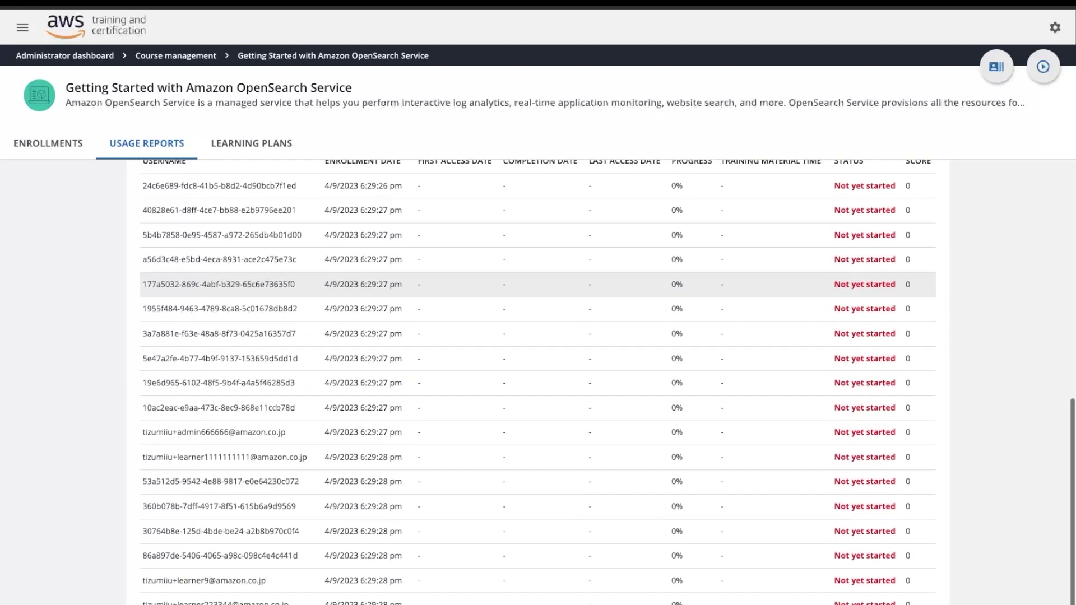
scroll(538, 378, "up", 2)
scroll(538, 378, "up", 3)
scroll(538, 379, "up", 1)
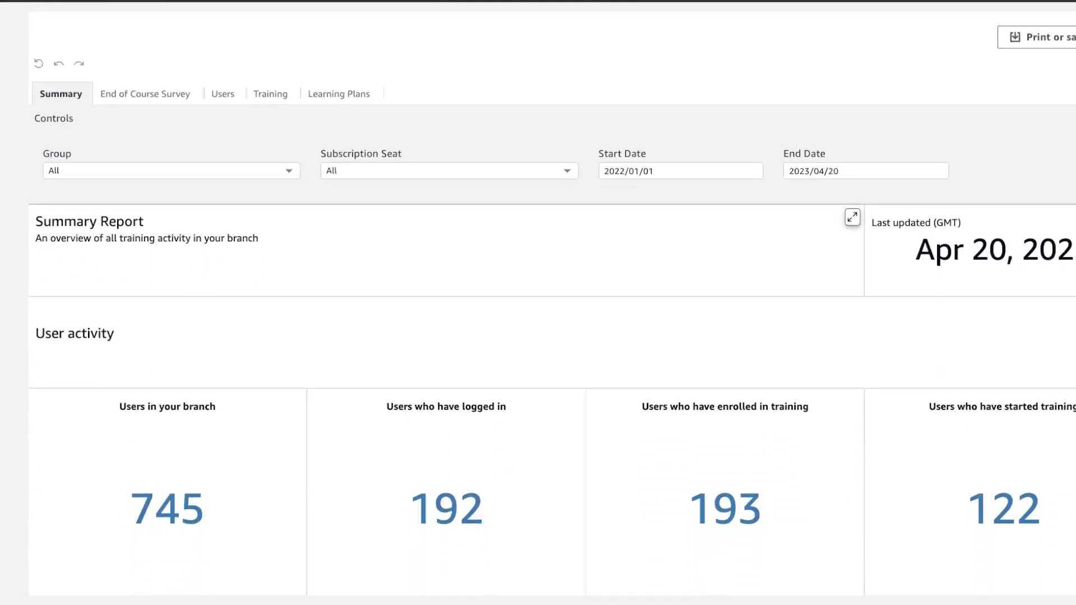
scroll(539, 303, "down", 1)
scroll(538, 303, "down", 3)
scroll(539, 303, "down", 1)
scroll(538, 303, "down", 2)
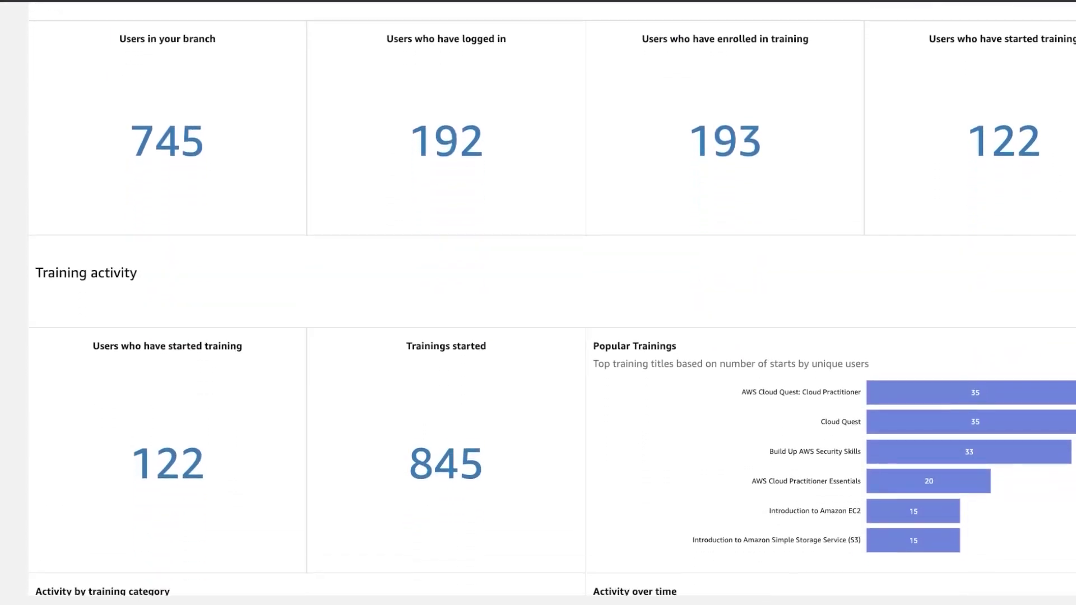
scroll(538, 303, "down", 1)
scroll(538, 302, "down", 1)
scroll(538, 303, "down", 3)
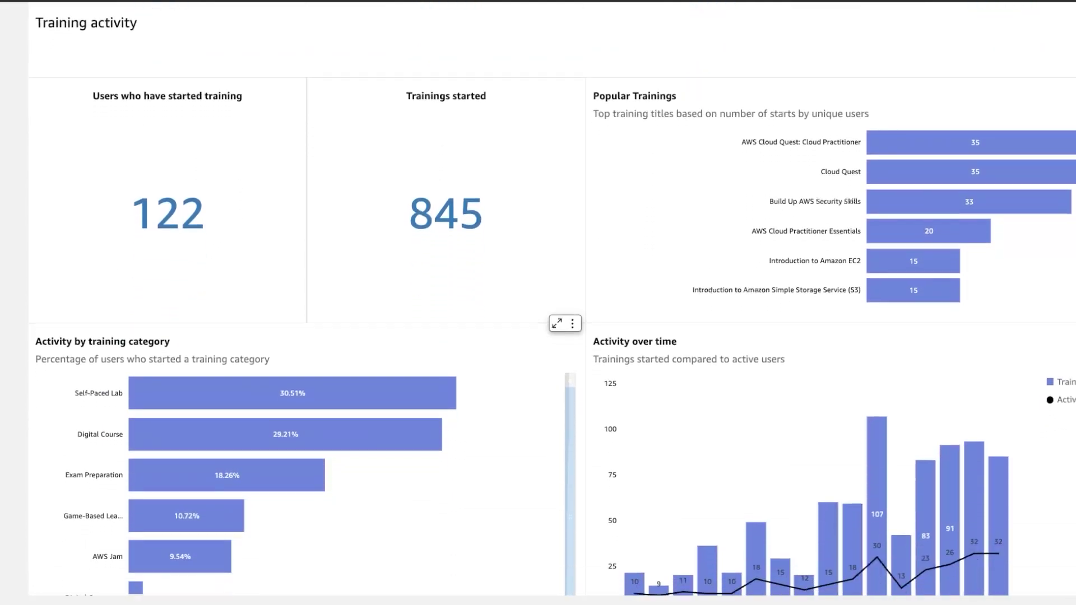
scroll(538, 303, "down", 2)
scroll(538, 303, "down", 1)
scroll(538, 303, "down", 1)
scroll(538, 303, "down", 1)
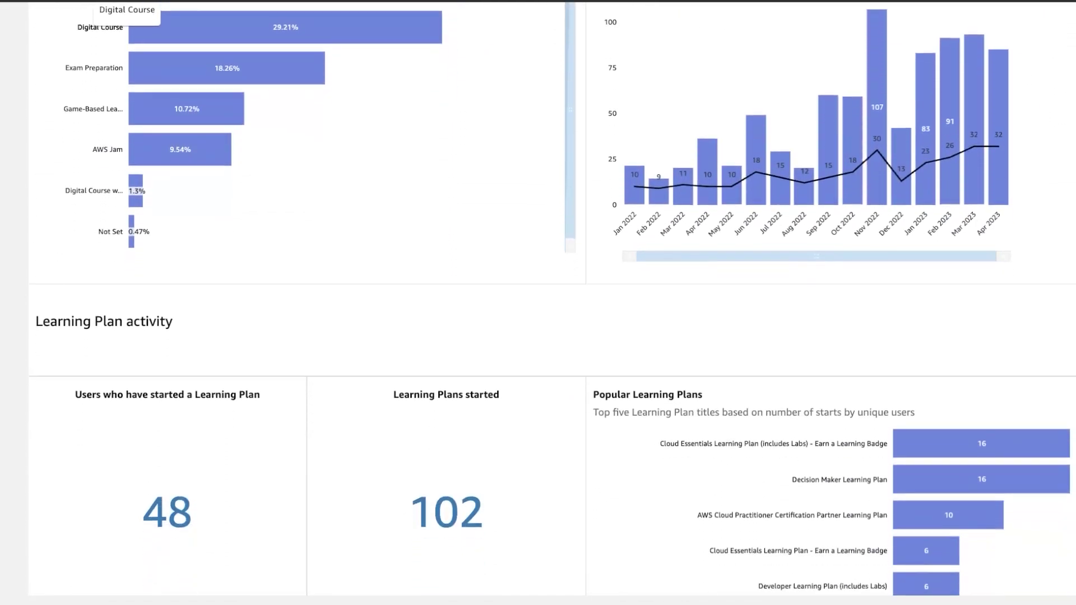
scroll(538, 303, "down", 1)
scroll(538, 302, "up", 1)
scroll(539, 302, "up", 3)
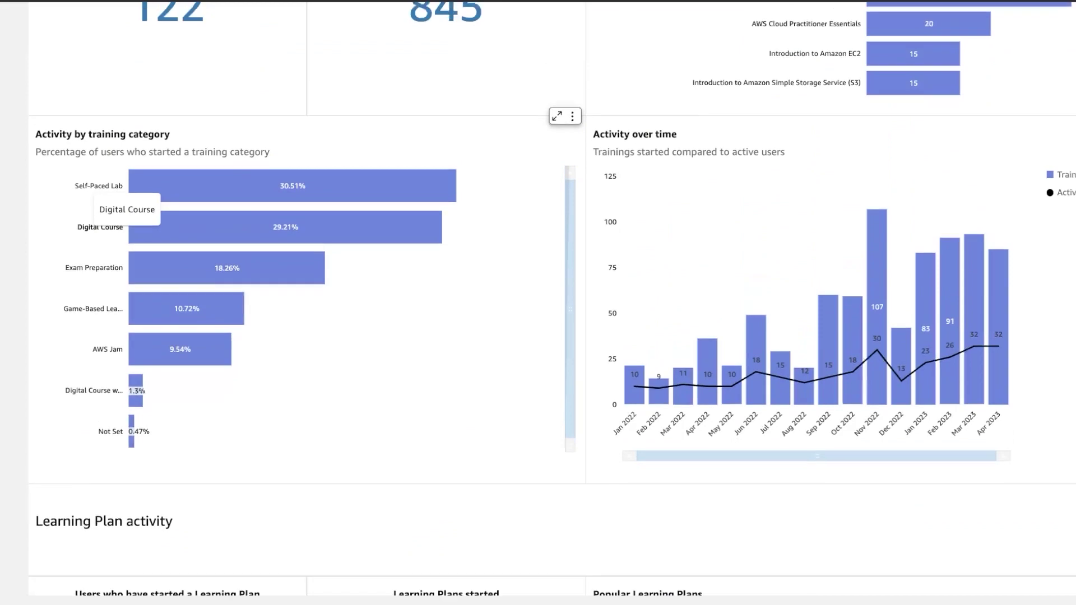
scroll(538, 302, "up", 1)
scroll(539, 302, "up", 5)
scroll(538, 303, "up", 1)
scroll(538, 303, "up", 2)
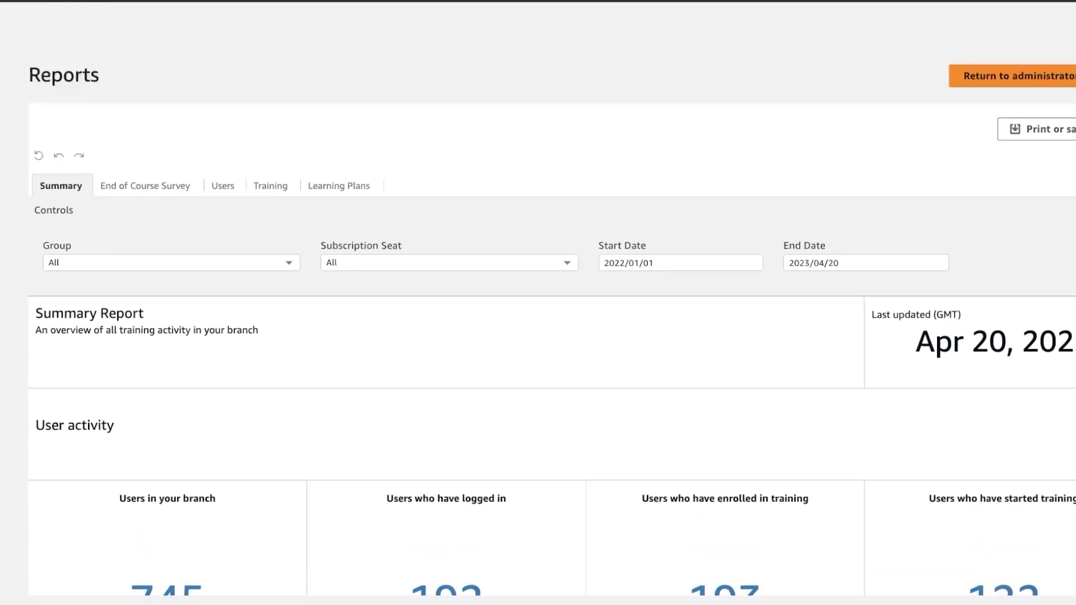
scroll(538, 303, "up", 1)
- View the End of Course Survey report, then filter the Training report to Cloud Quest
left_click(146, 271)
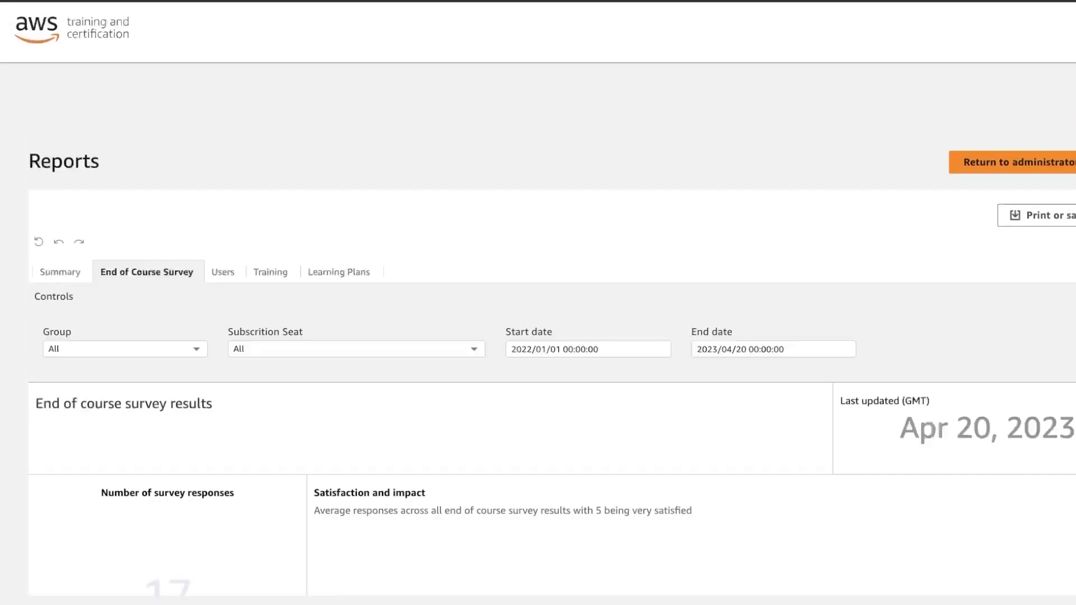
scroll(539, 302, "down", 1)
scroll(538, 303, "down", 1)
scroll(538, 303, "down", 1)
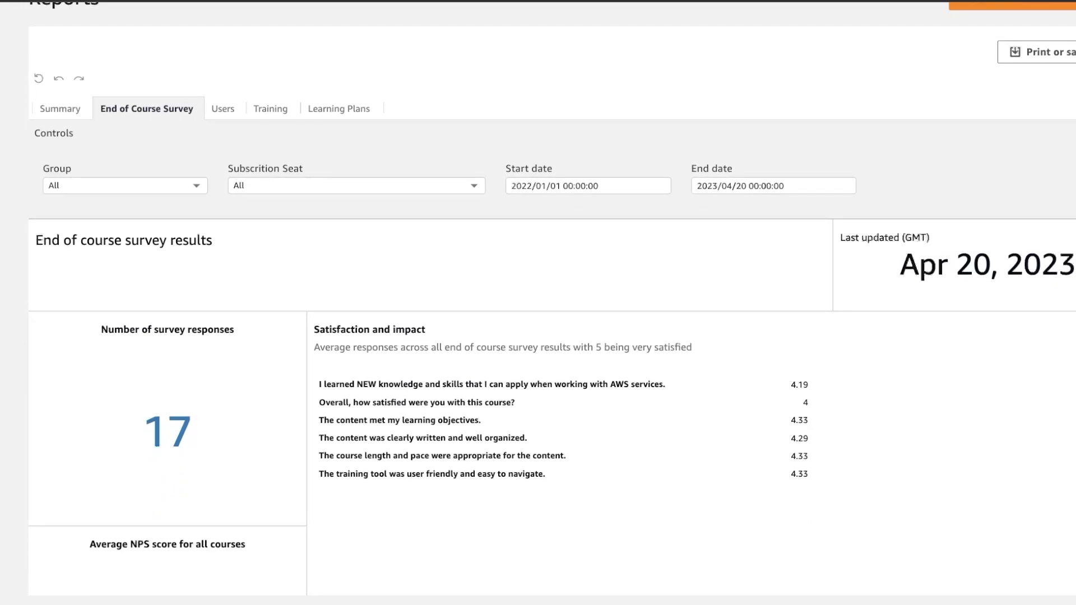
left_click(271, 109)
scroll(538, 303, "up", 2)
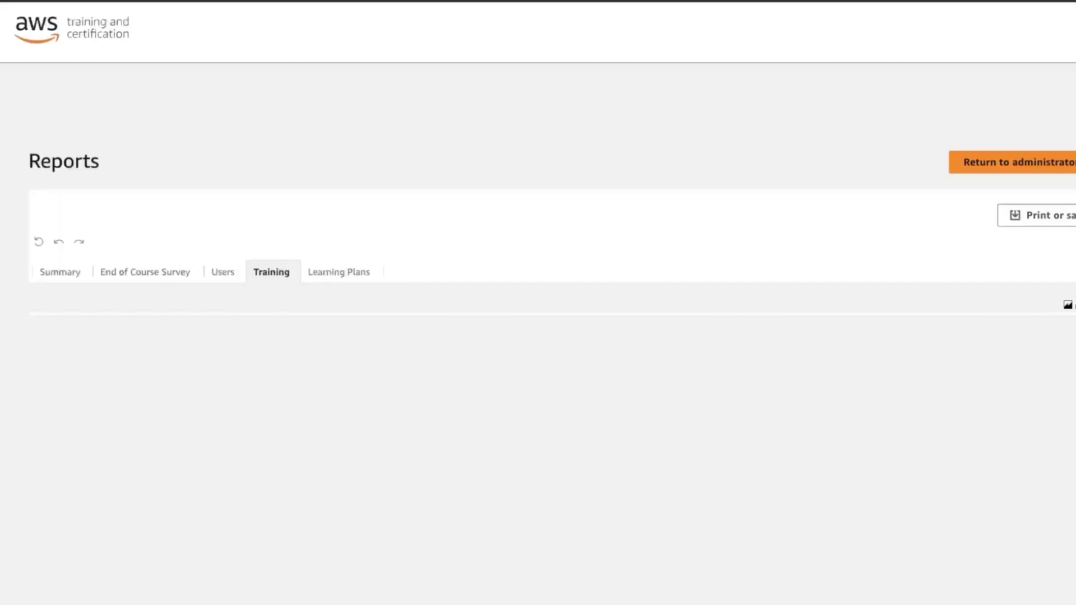
scroll(538, 302, "down", 2)
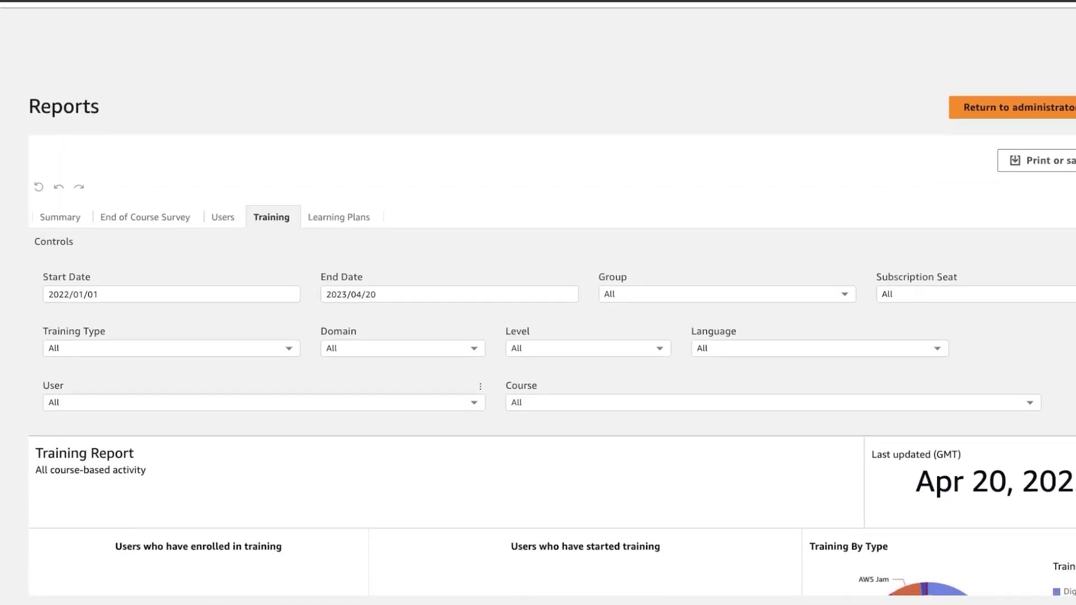
scroll(538, 303, "down", 1)
scroll(538, 303, "down", 1)
scroll(538, 303, "down", 2)
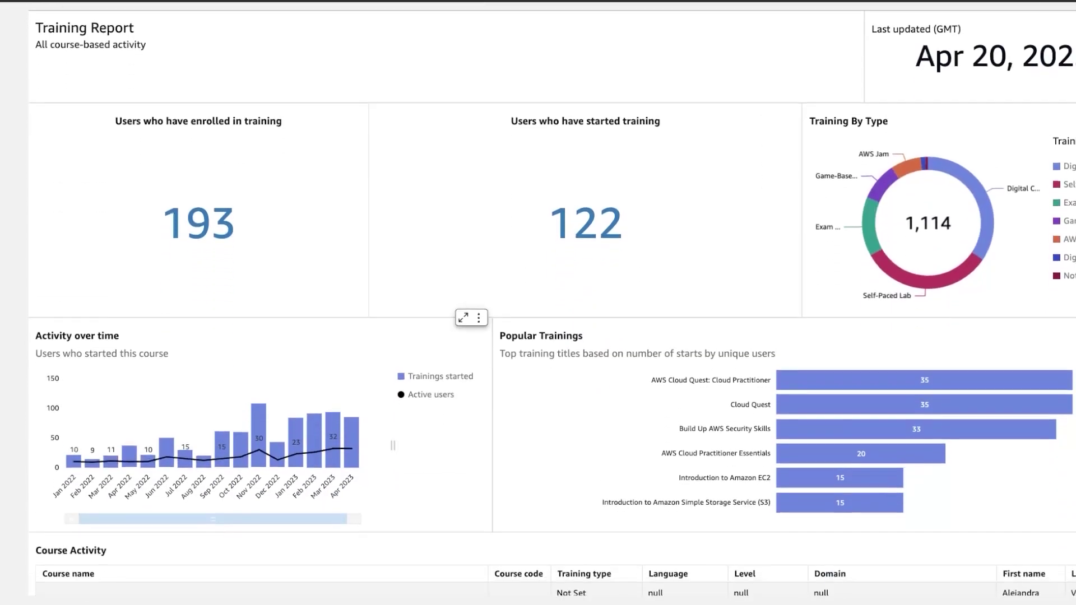
scroll(538, 303, "down", 2)
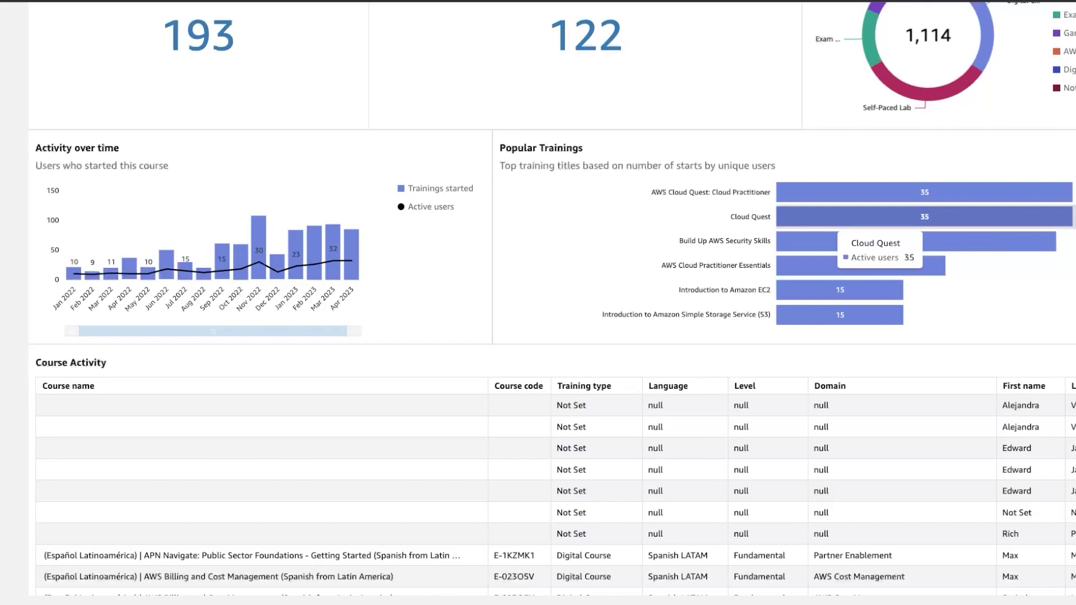
left_click(829, 217)
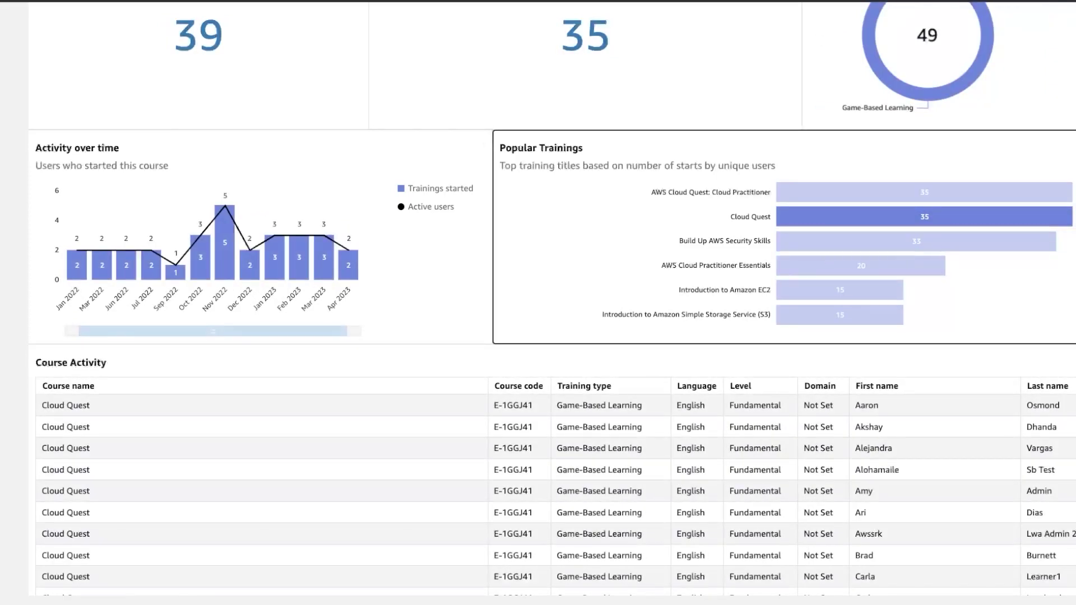
scroll(555, 497, "down", 2)
scroll(555, 496, "down", 2)
scroll(555, 496, "down", 1)
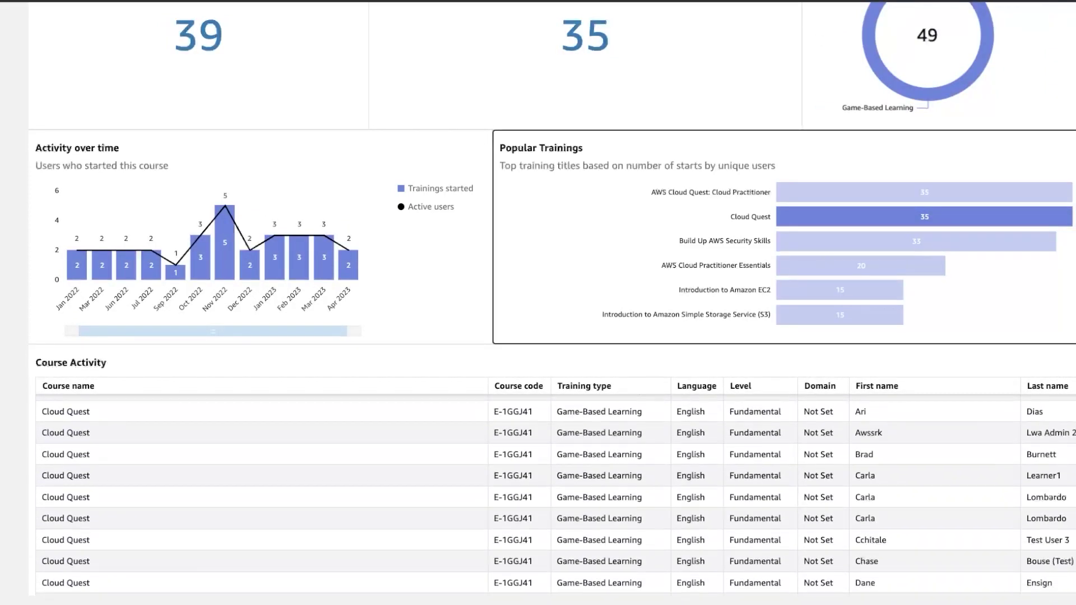
scroll(555, 496, "right", 2)
scroll(555, 496, "right", 2)
scroll(555, 496, "right", 5)
scroll(555, 496, "right", 1)
scroll(555, 496, "down", 1)
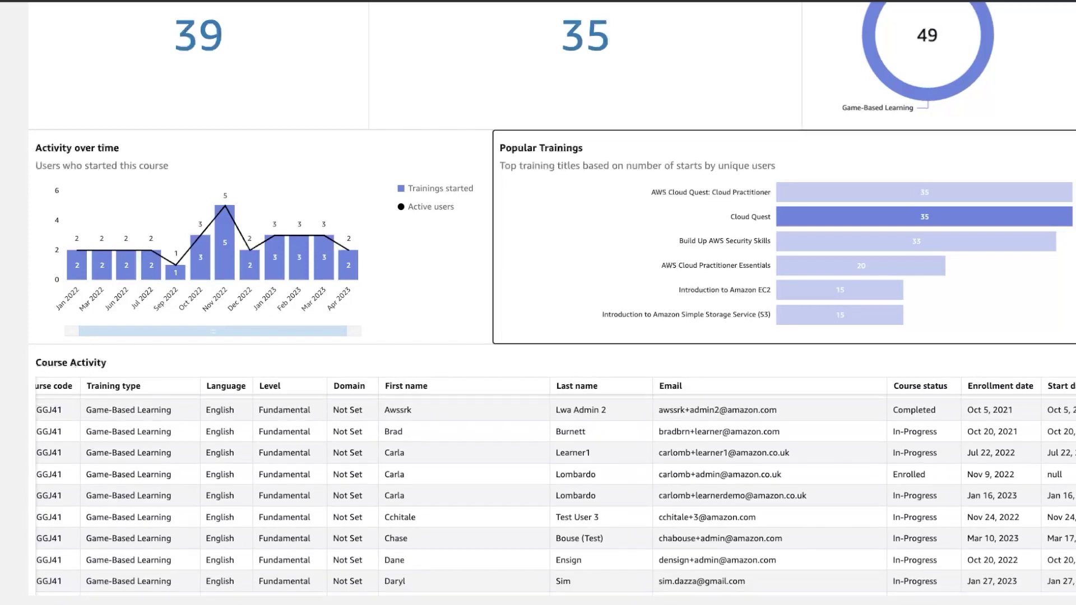
scroll(555, 496, "down", 3)
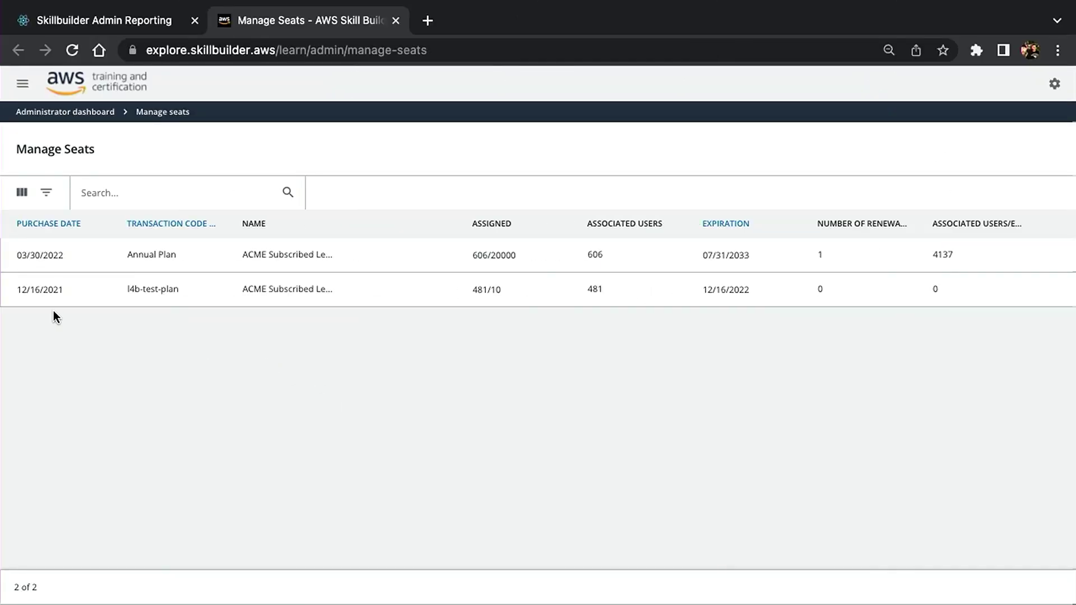